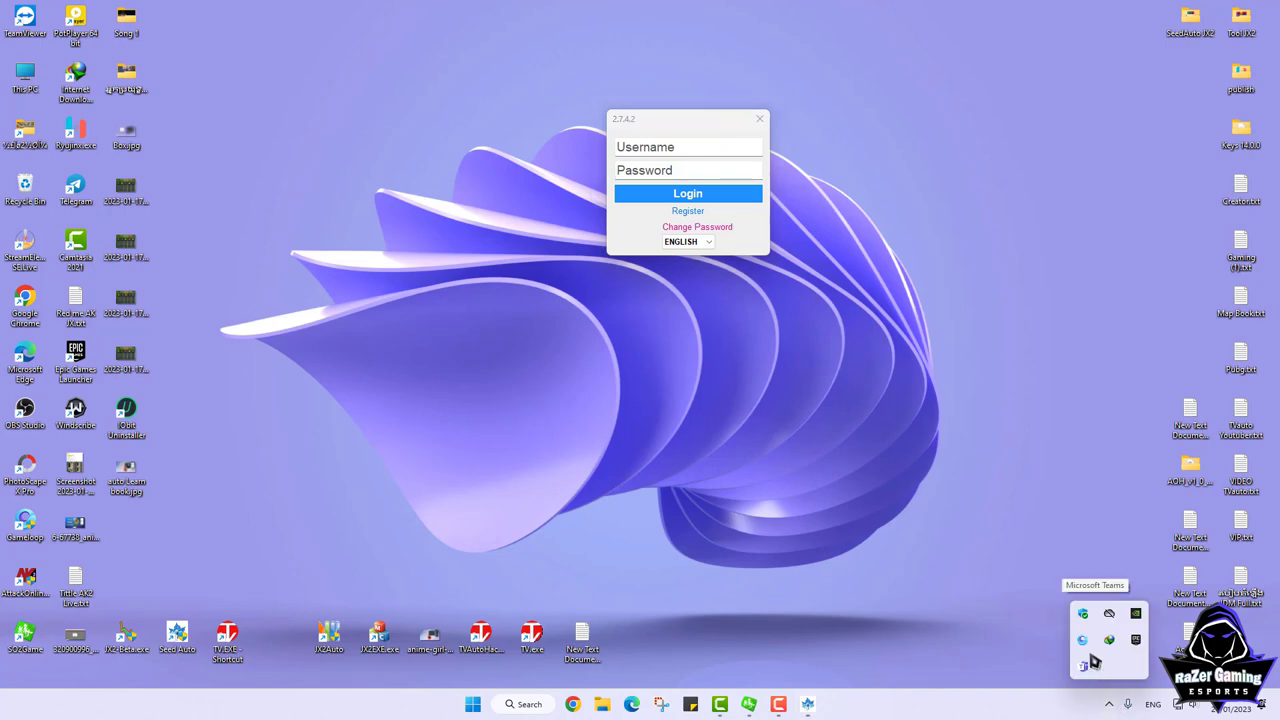
Check the virus and threat protection page in Windows Security and close it
left_click(1084, 614)
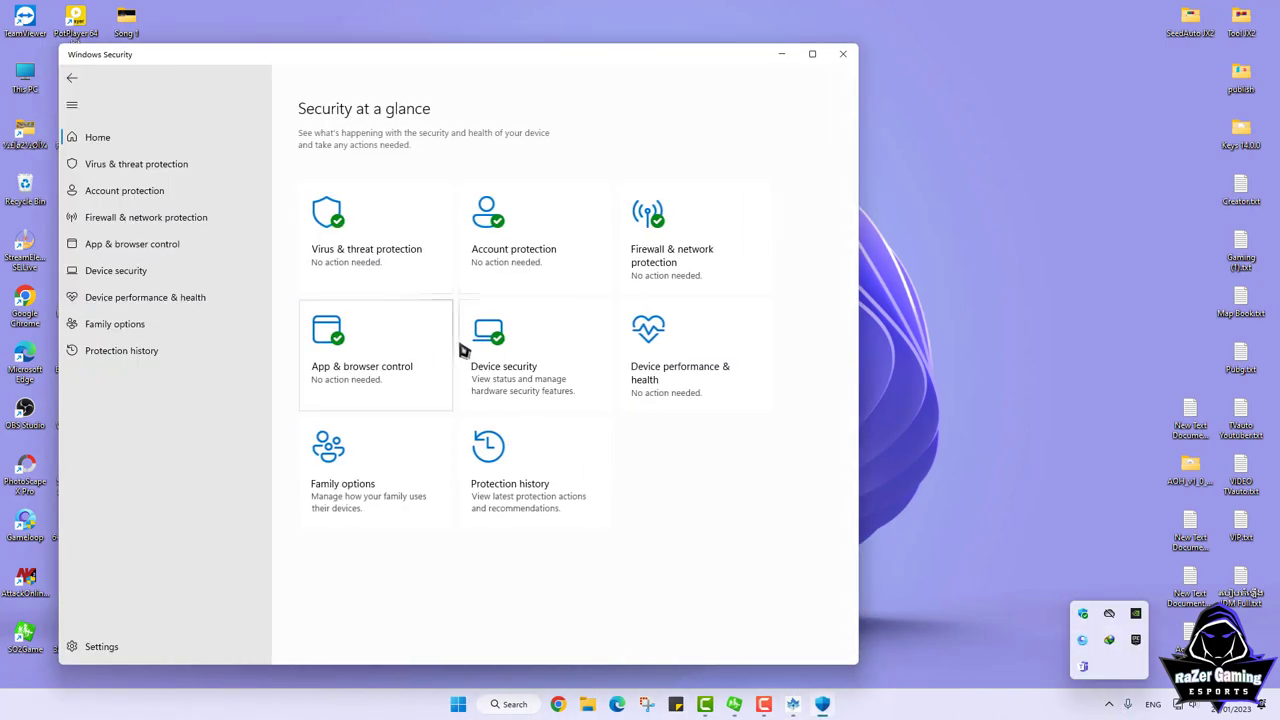
left_click(343, 252)
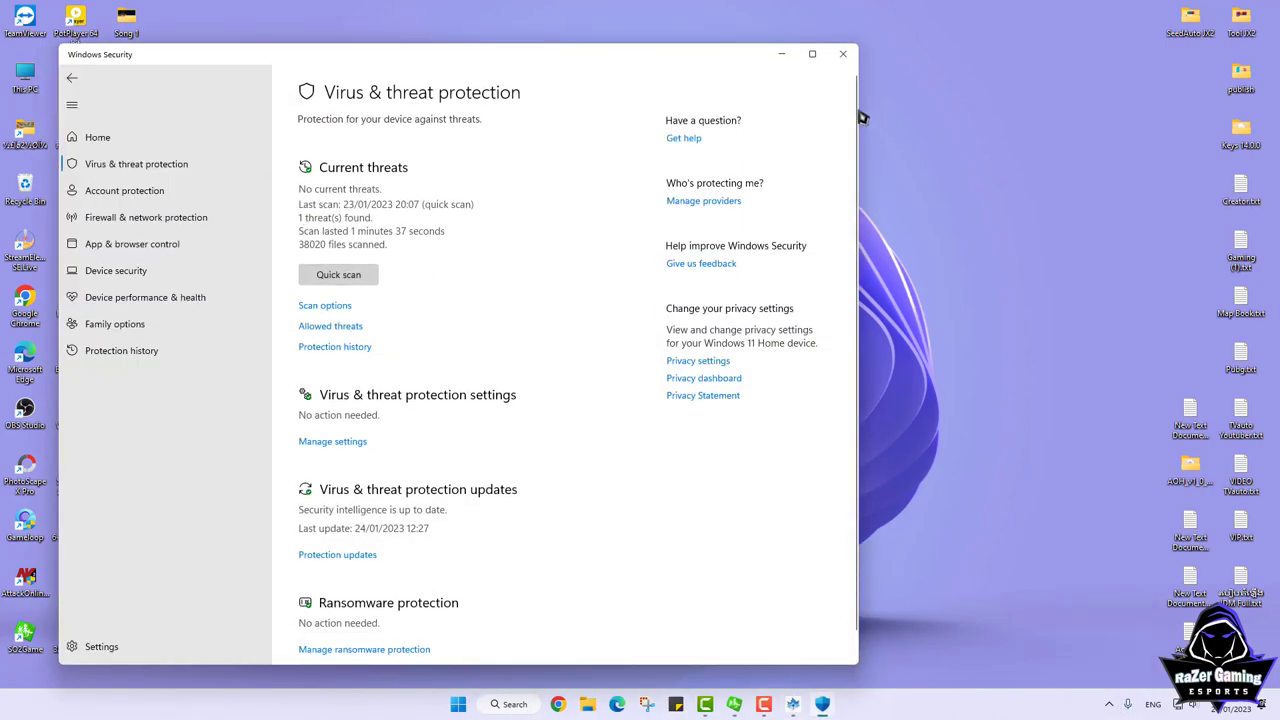
left_click(843, 54)
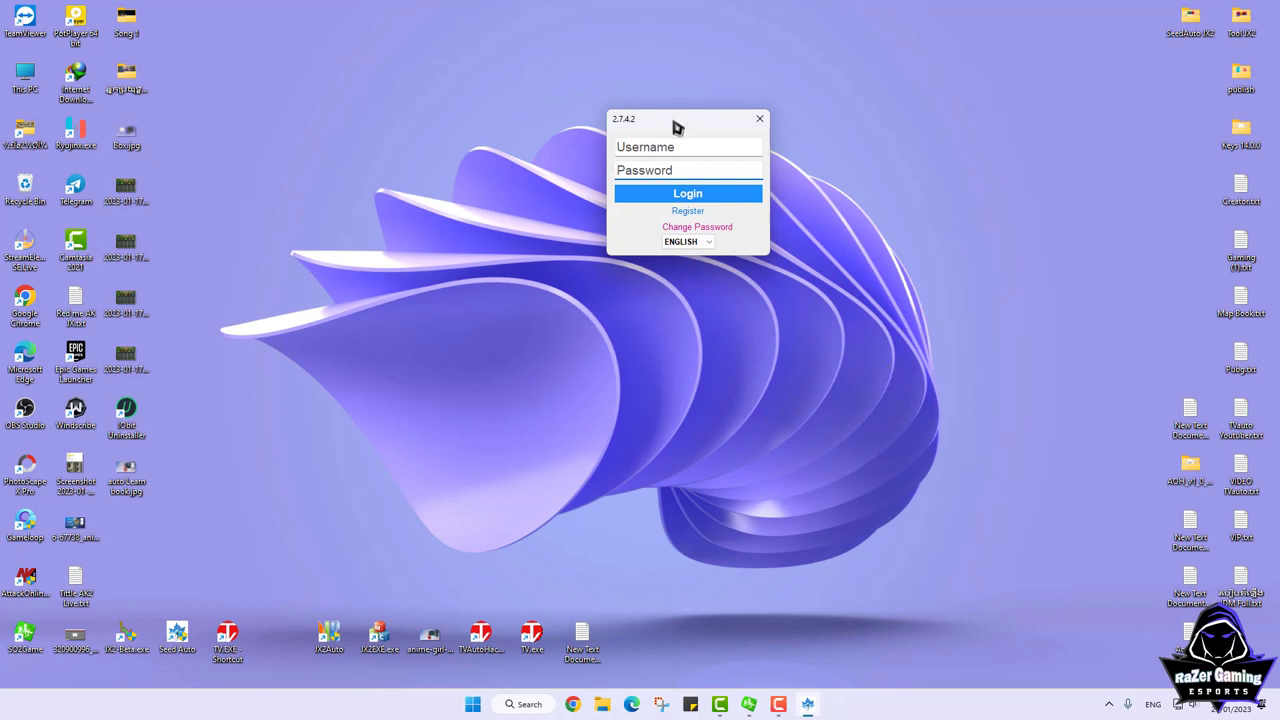
left_click_drag(673, 119, 737, 111)
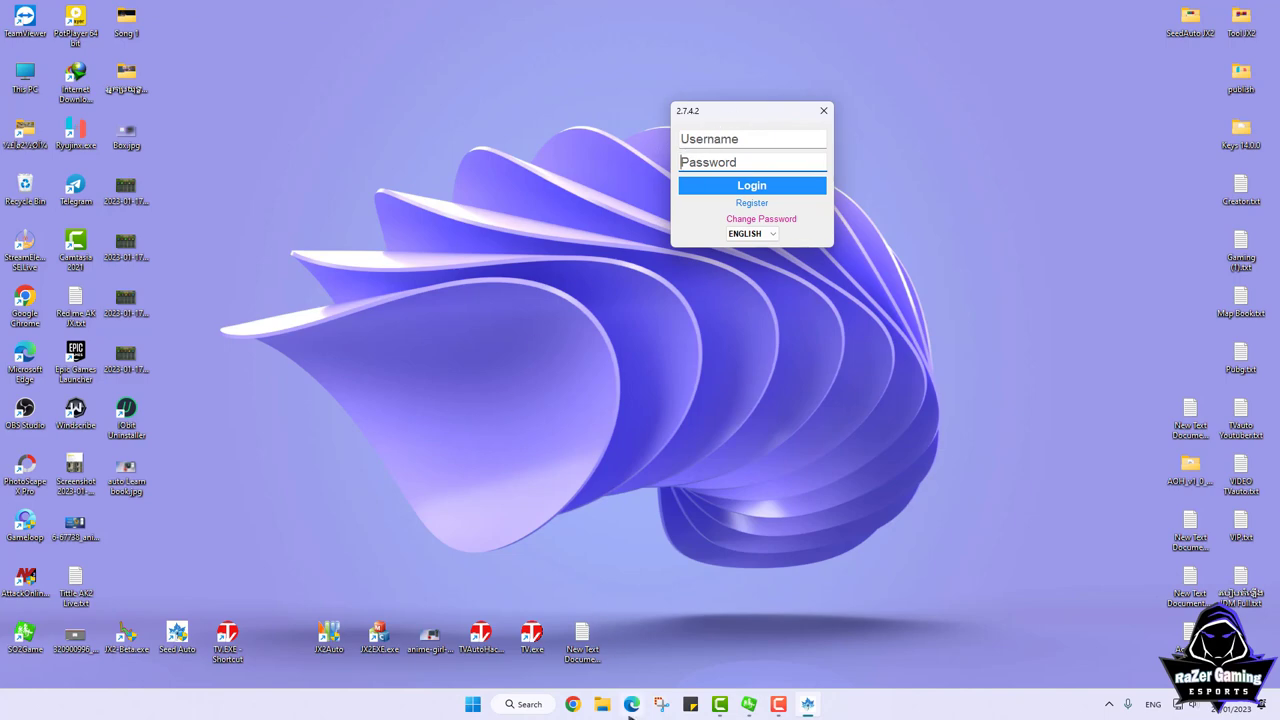
Switch to Microsoft Edge, search the web for "seed auto" and open the seedauto.net website
left_click(631, 706)
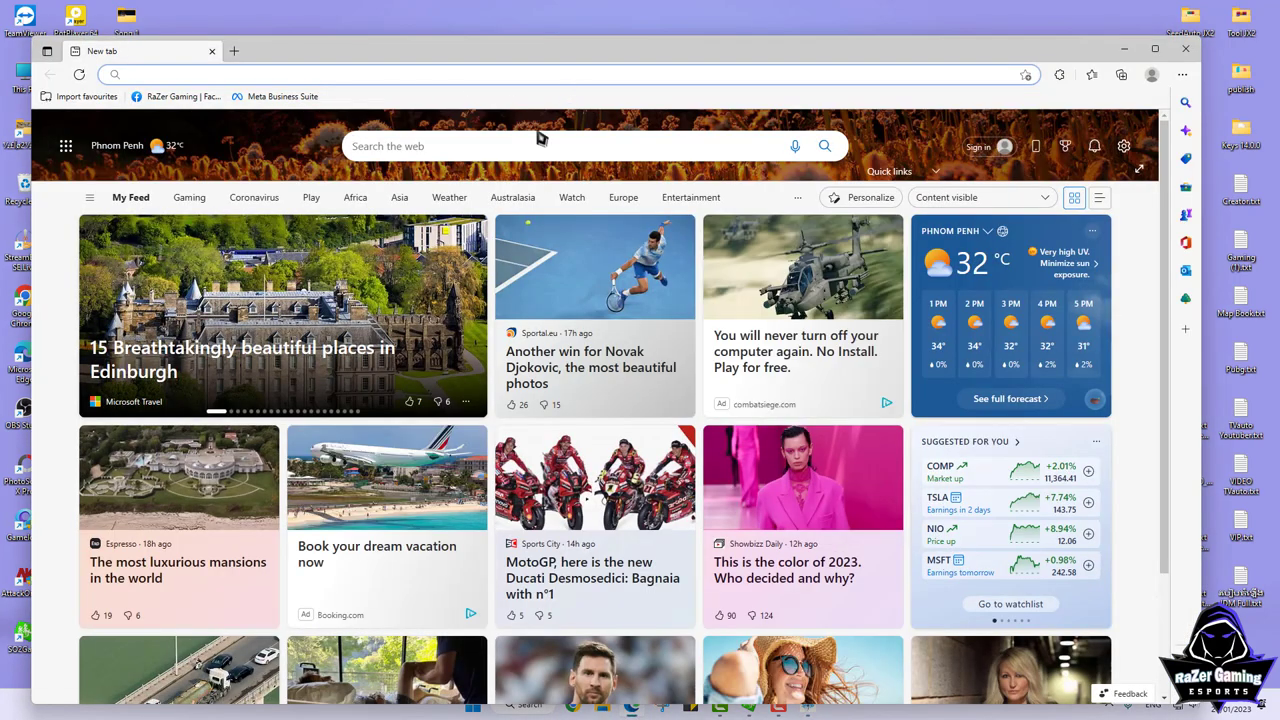
left_click(521, 149)
type("seed")
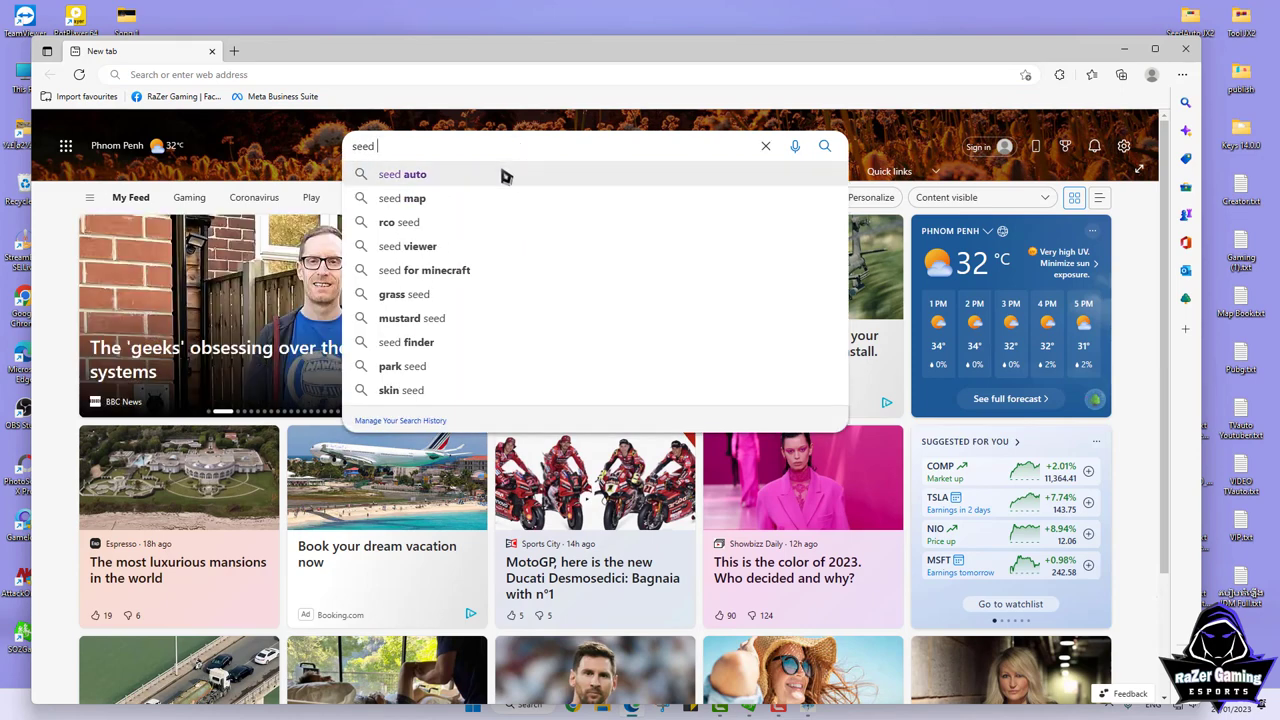
left_click(504, 174)
left_click(252, 220)
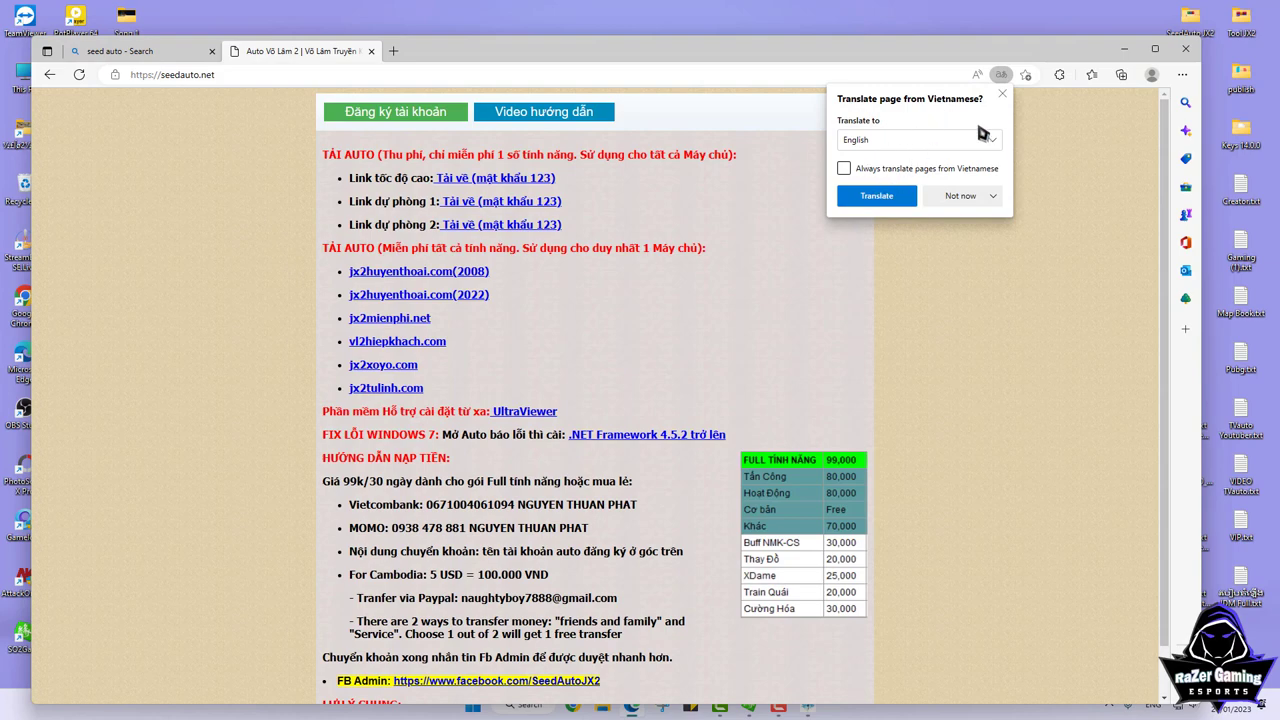
Translate the seedauto.net page from Vietnamese to English and maximize the browser window
left_click(875, 196)
left_click(1155, 48)
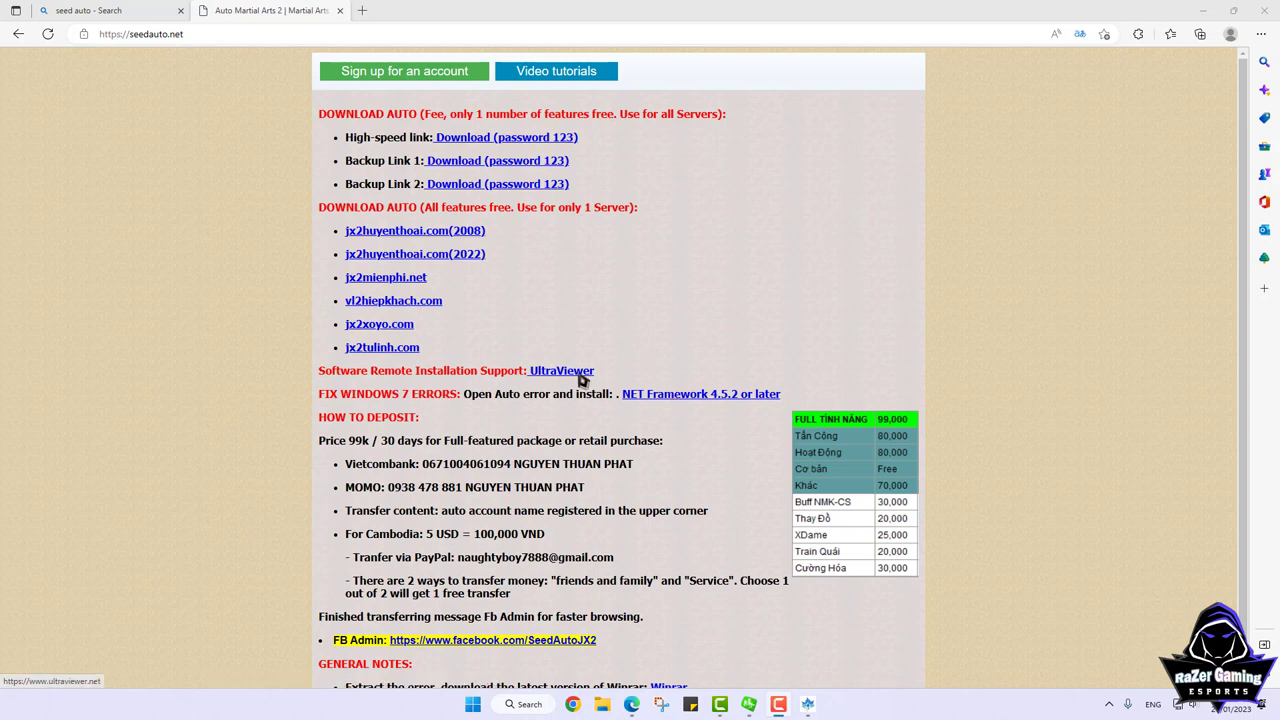
Examine the deposit instructions, highlighting the Cambodia exchange rate line and the PayPal transfer line
scroll(581, 380, "down", 1)
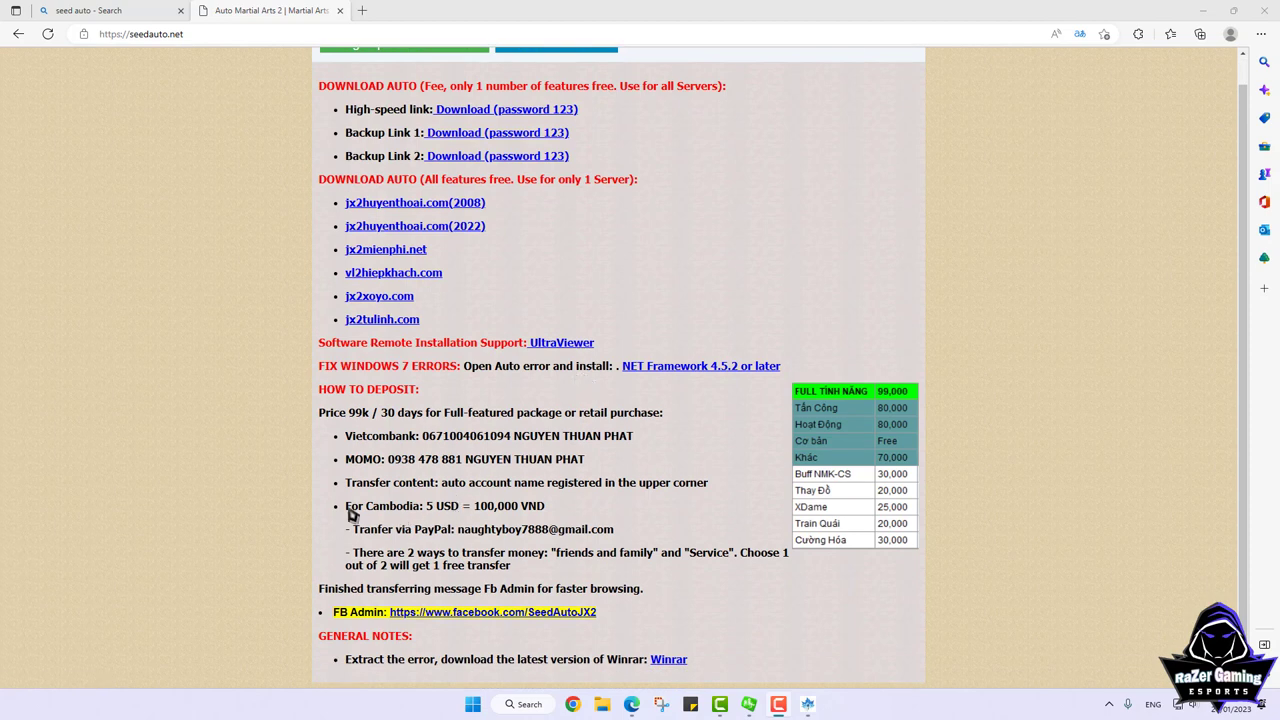
left_click_drag(345, 511, 562, 509)
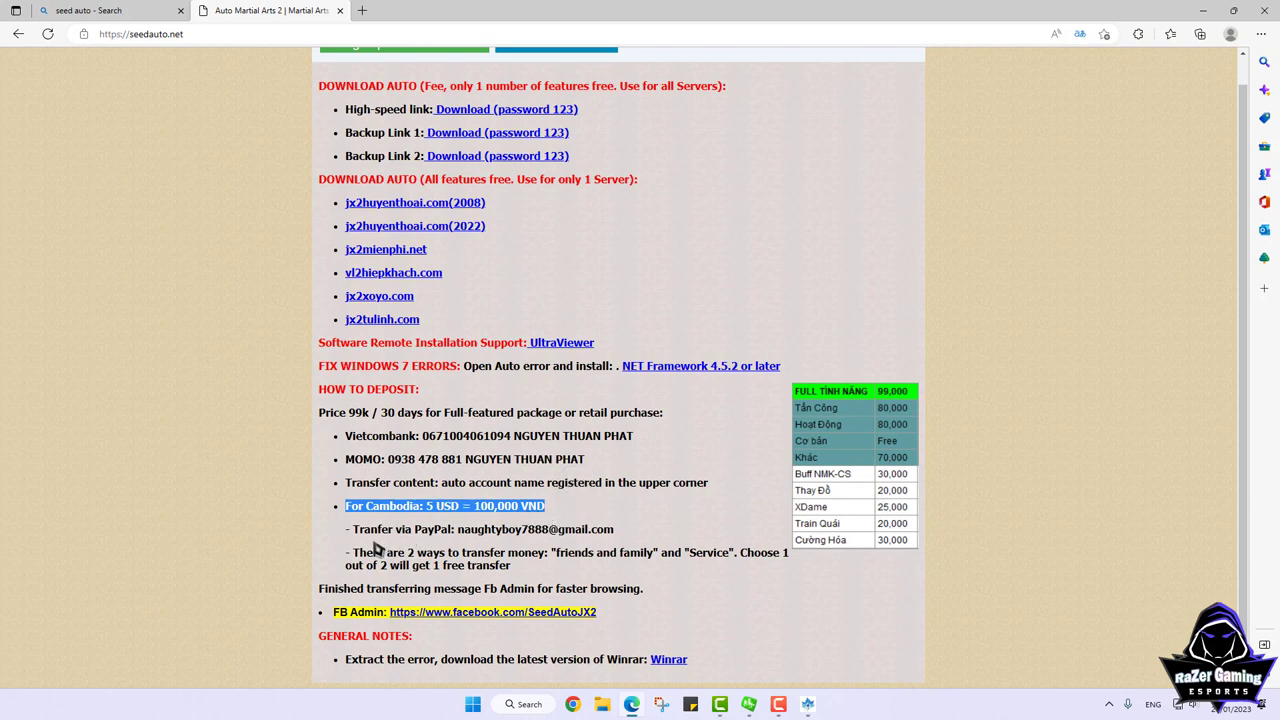
left_click_drag(355, 533, 618, 531)
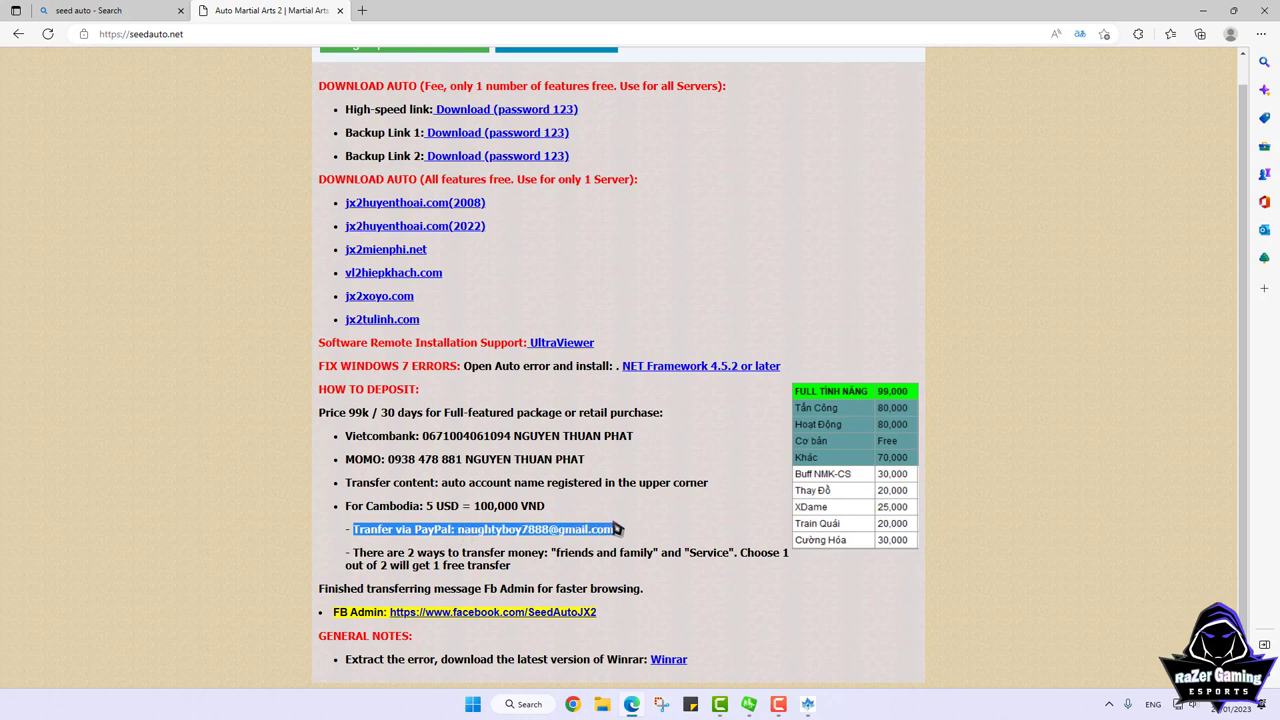
right_click(680, 510)
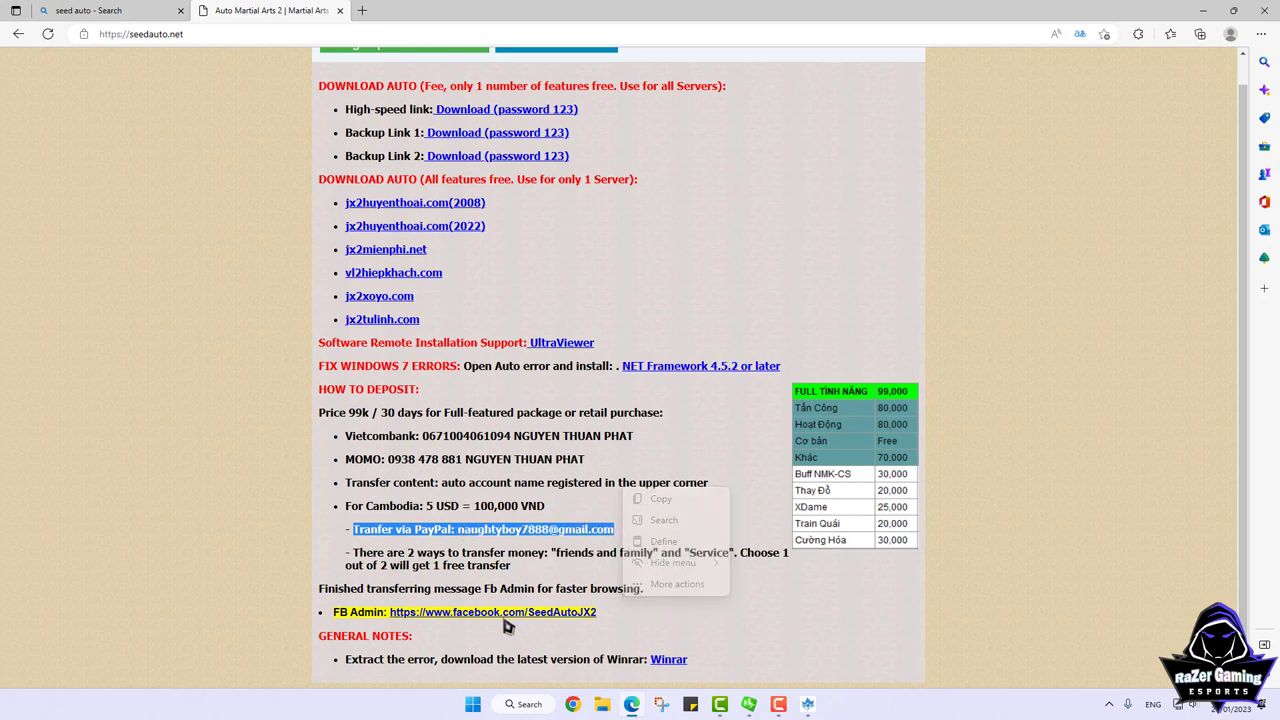
left_click(577, 623)
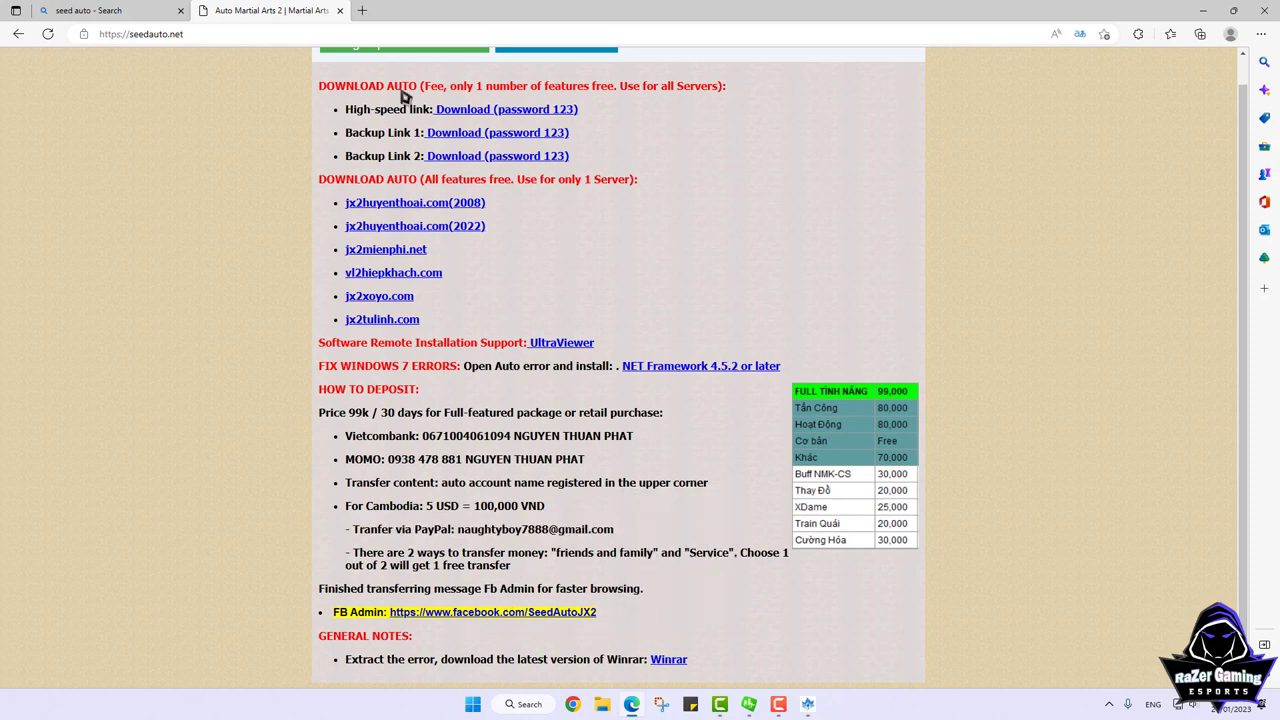
Open the FB Admin link, look over the Seed Auto Facebook page and close the browser
left_click(479, 614)
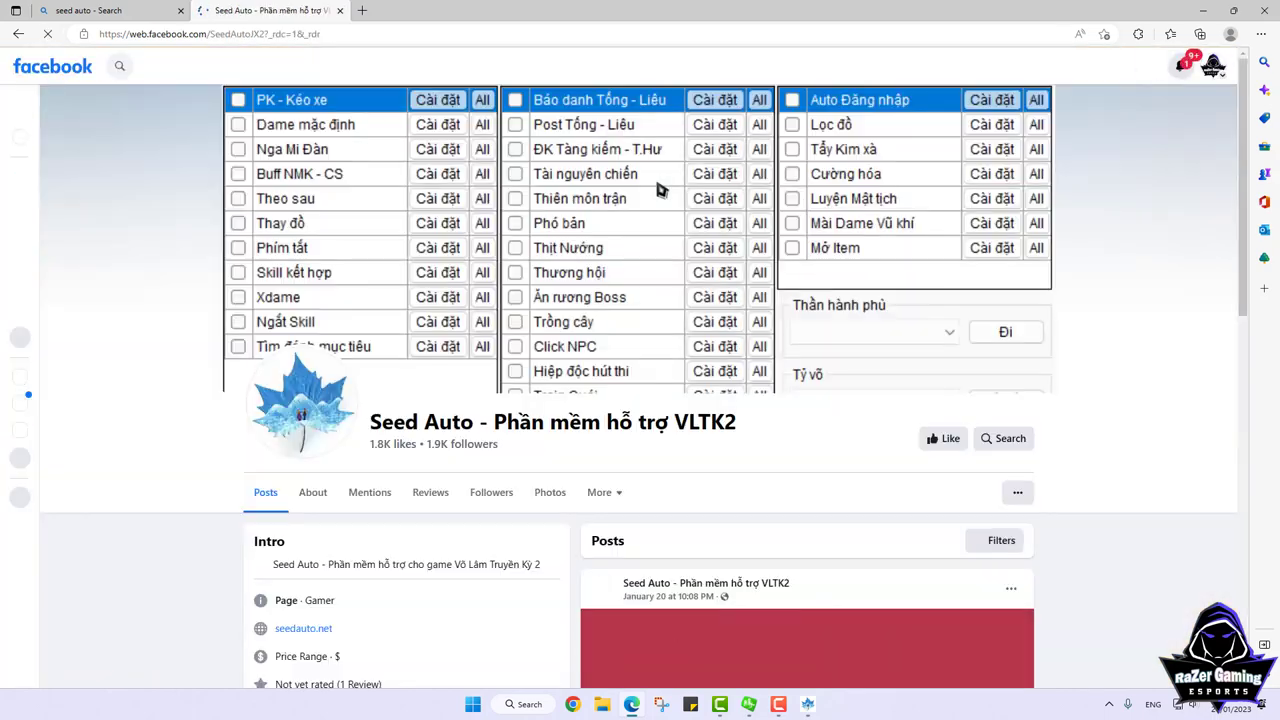
scroll(750, 220, "down", 2)
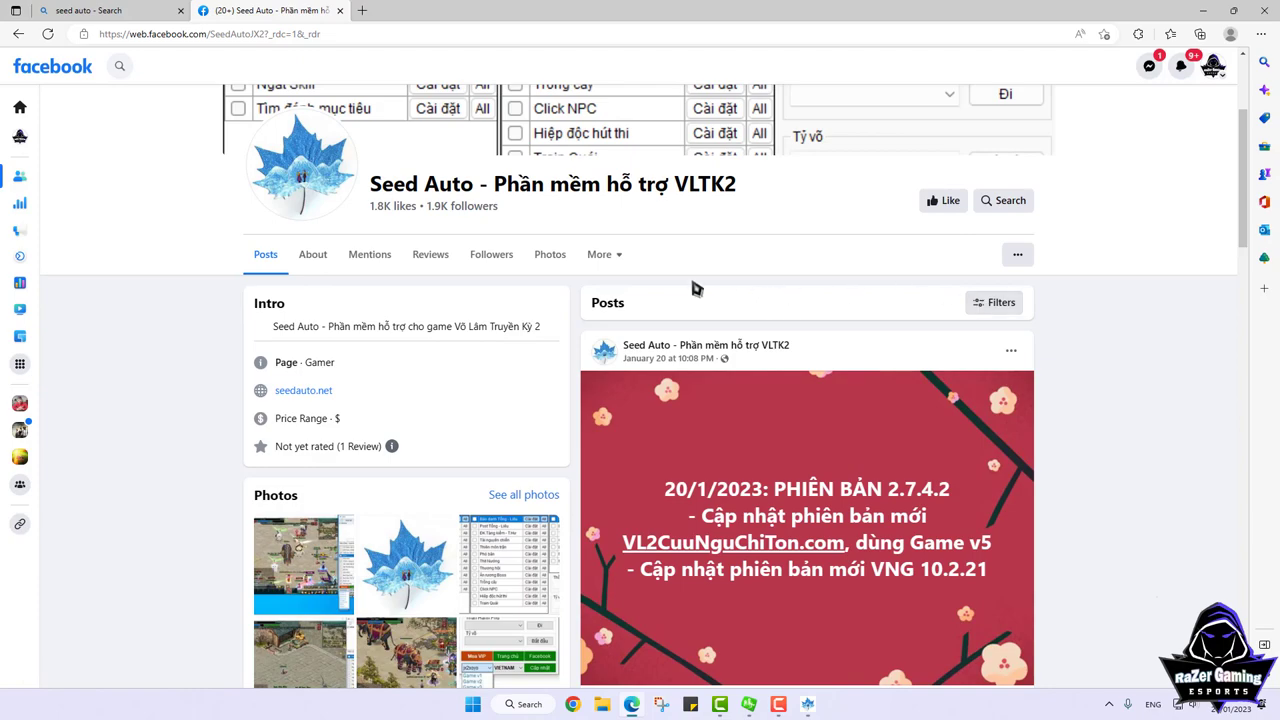
scroll(750, 260, "up", 3)
scroll(850, 265, "down", 4)
scroll(785, 284, "up", 4)
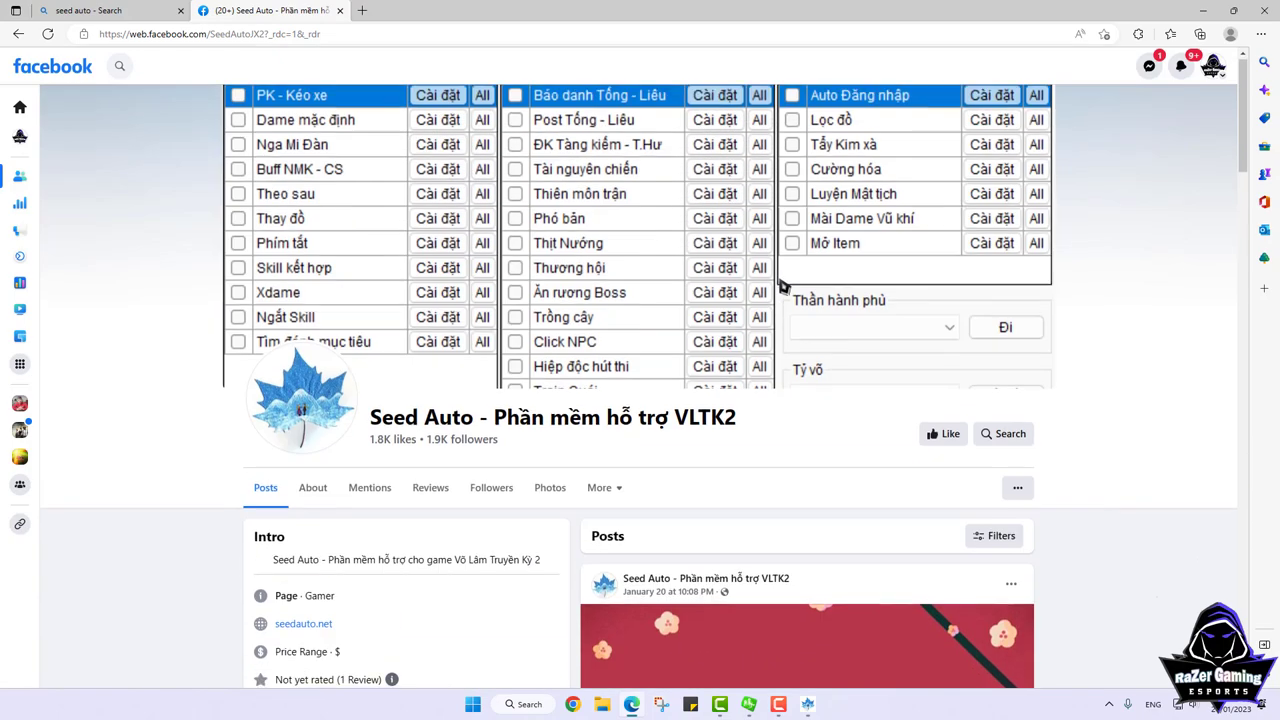
scroll(789, 286, "down", 5)
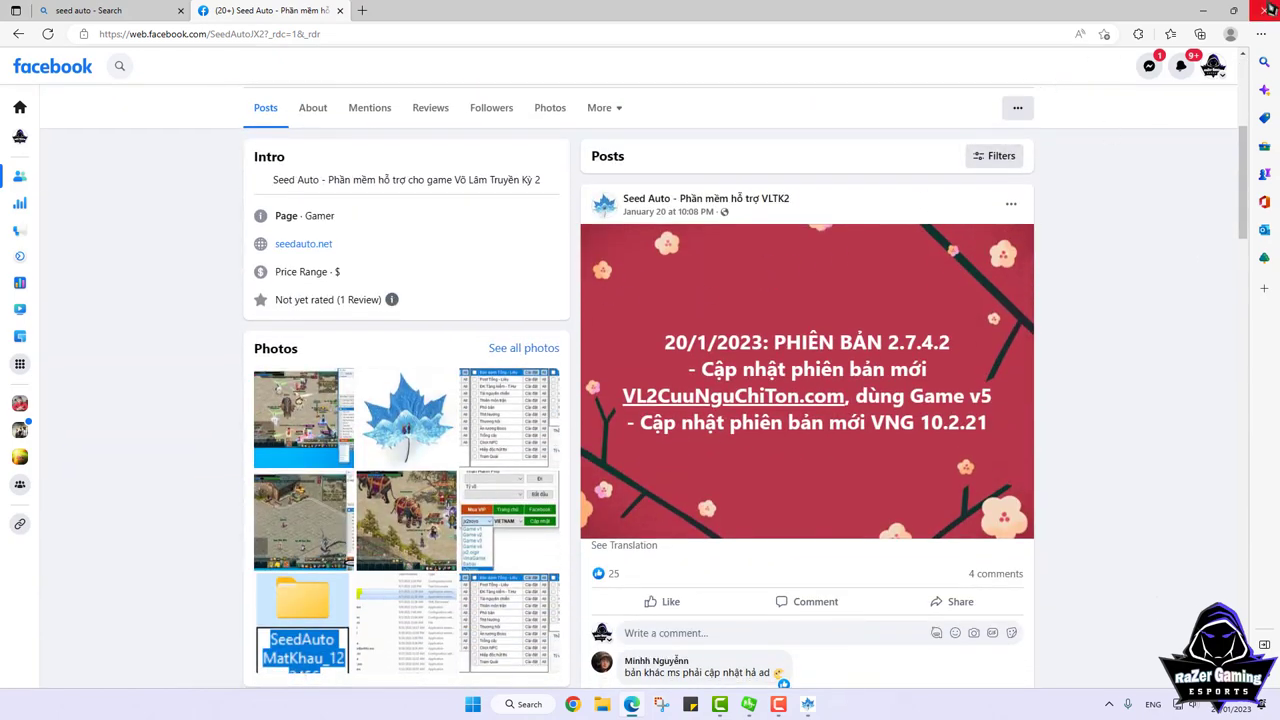
scroll(652, 272, "up", 4)
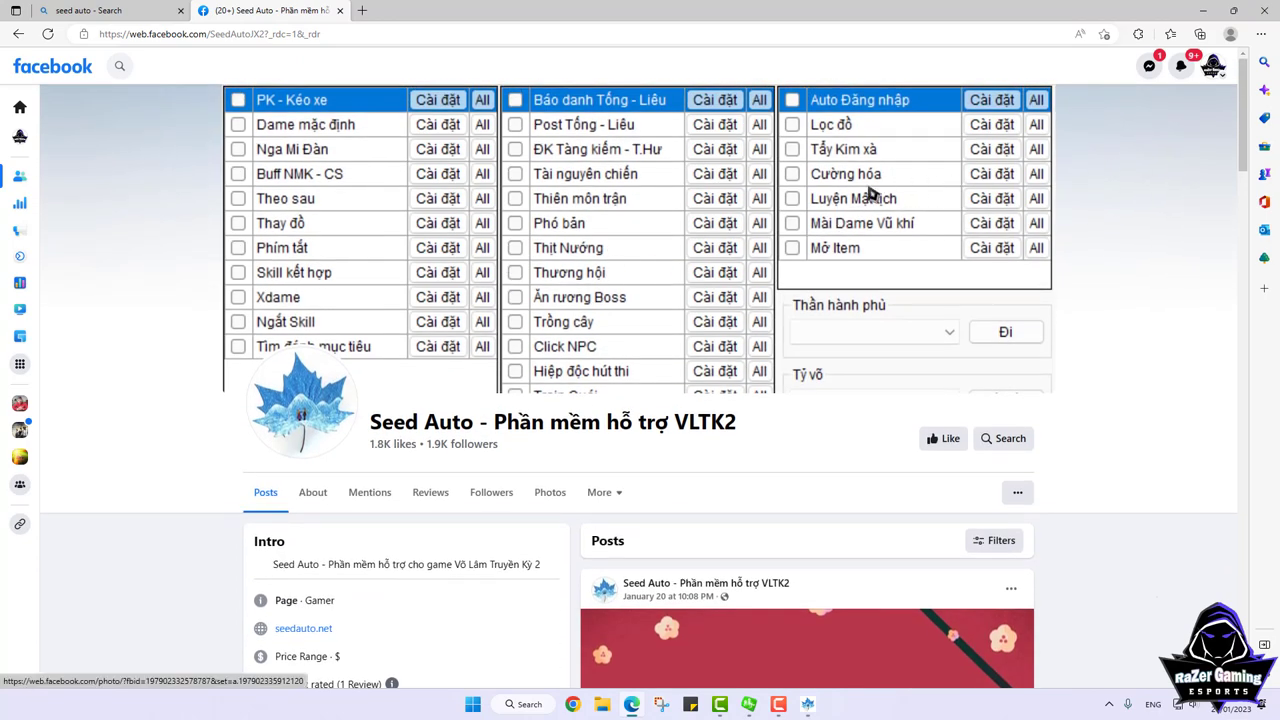
left_click(1263, 20)
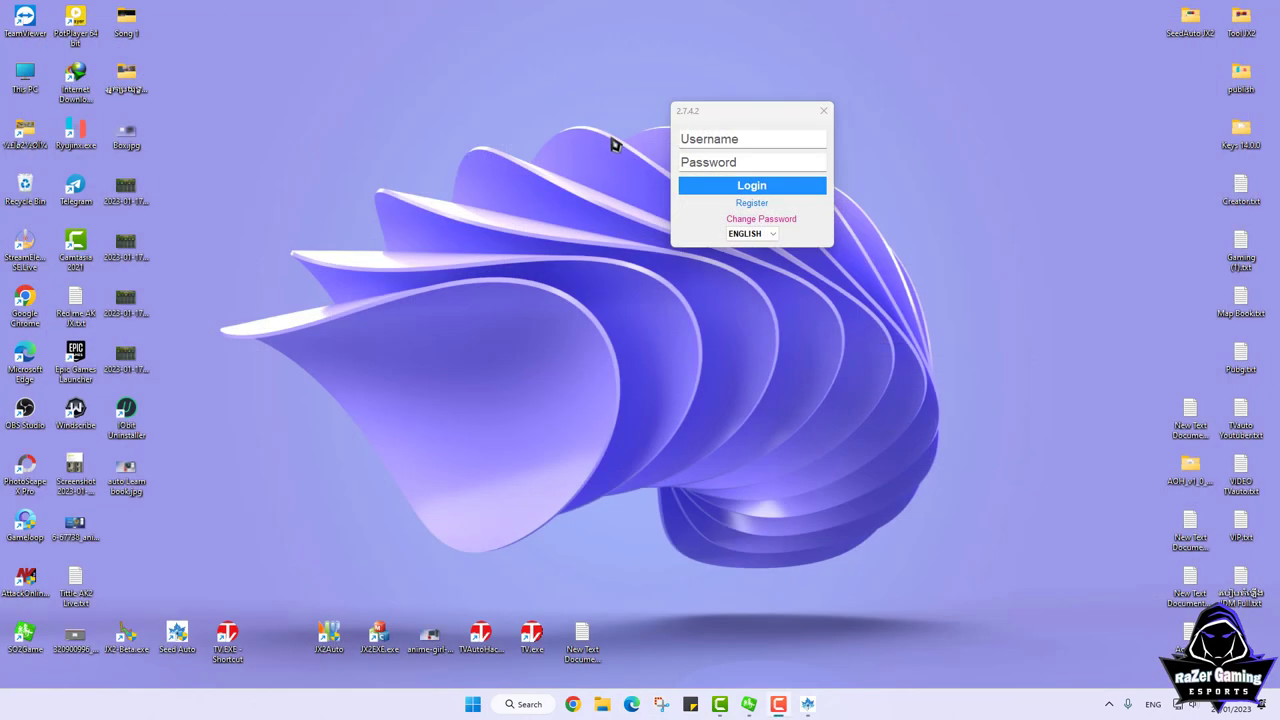
Open the account registration form from the login window and enter the username "gamesabay"
left_click_drag(743, 120, 452, 215)
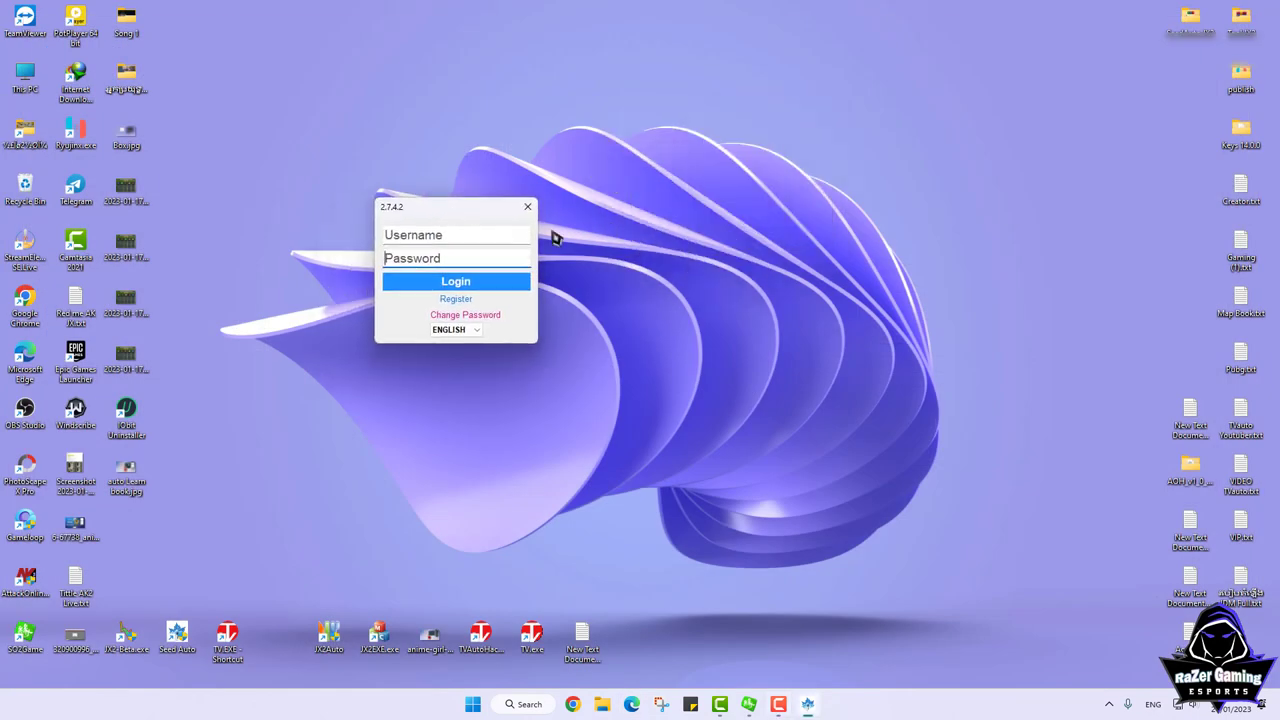
left_click(455, 300)
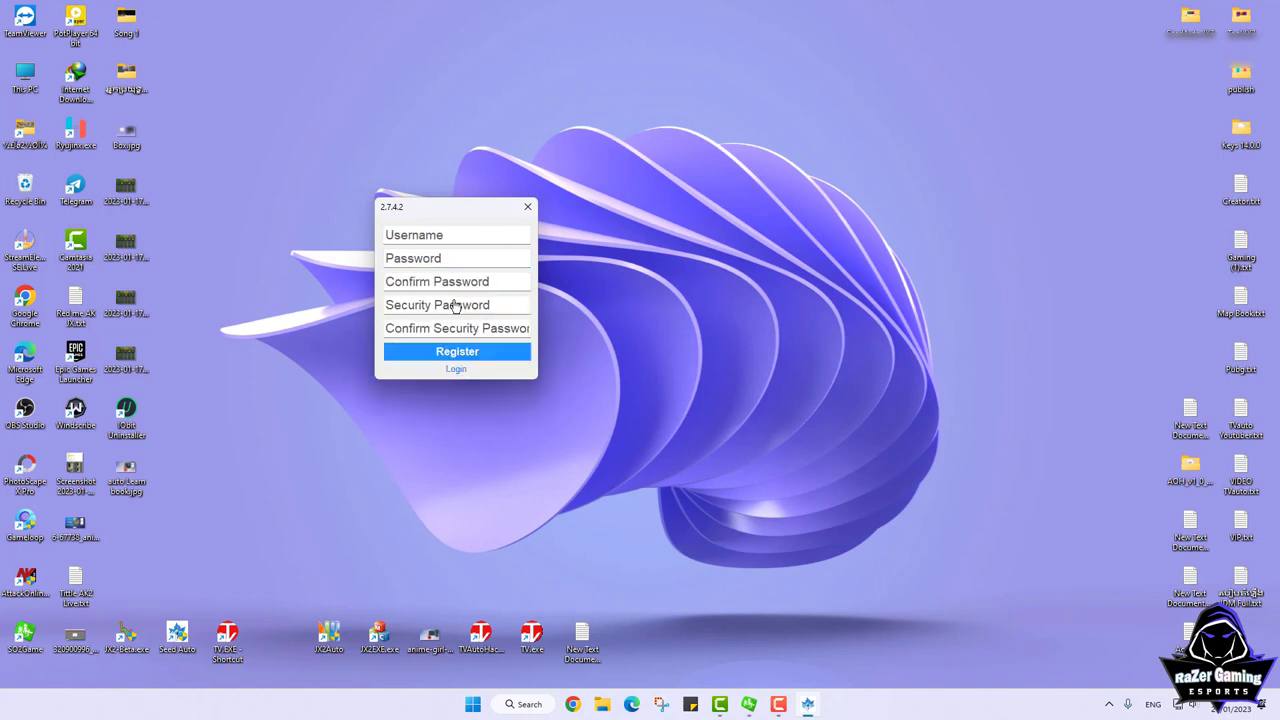
left_click(407, 240)
type("gamesabay")
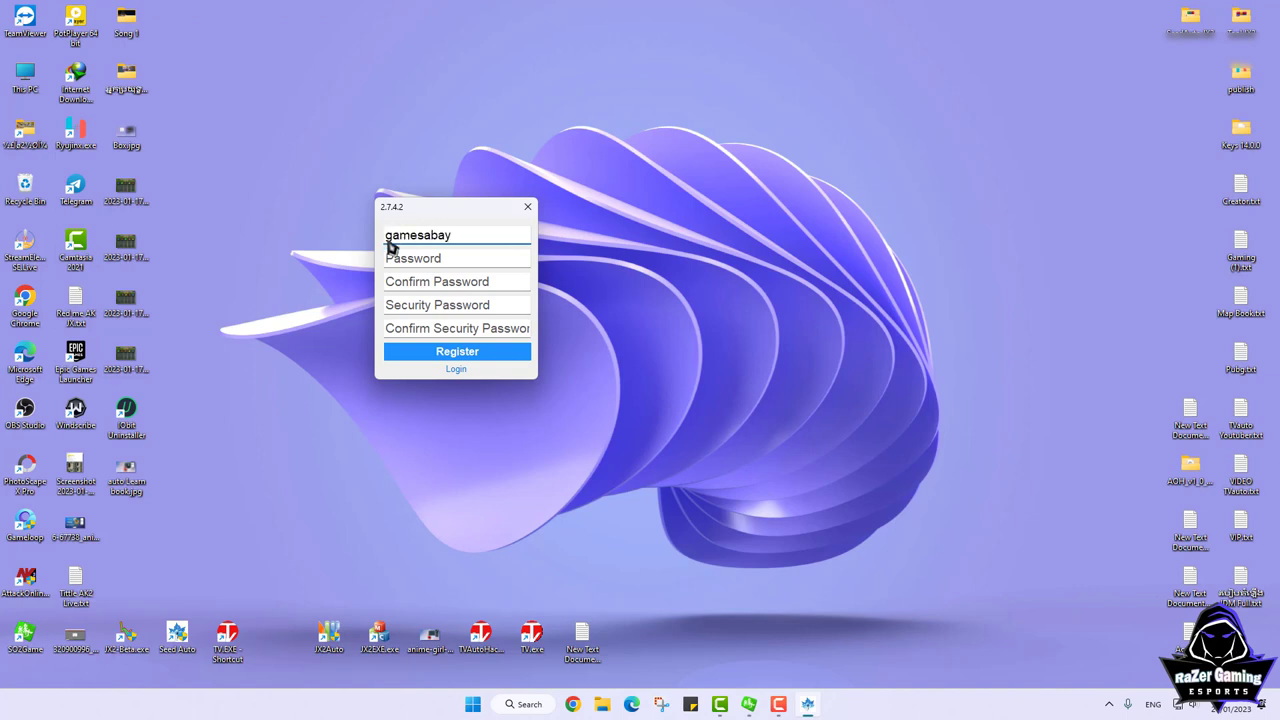
Fill in the account password and the security password, each with its matching confirmation field
left_click(406, 262)
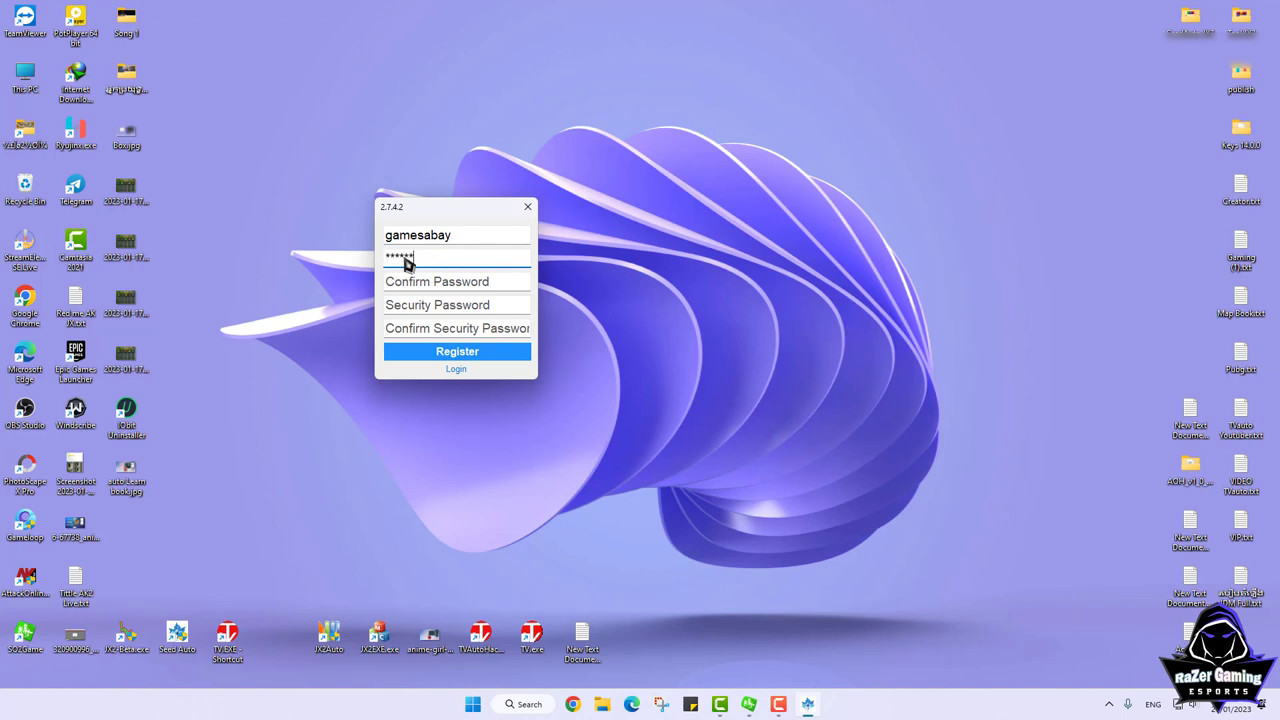
type("1")
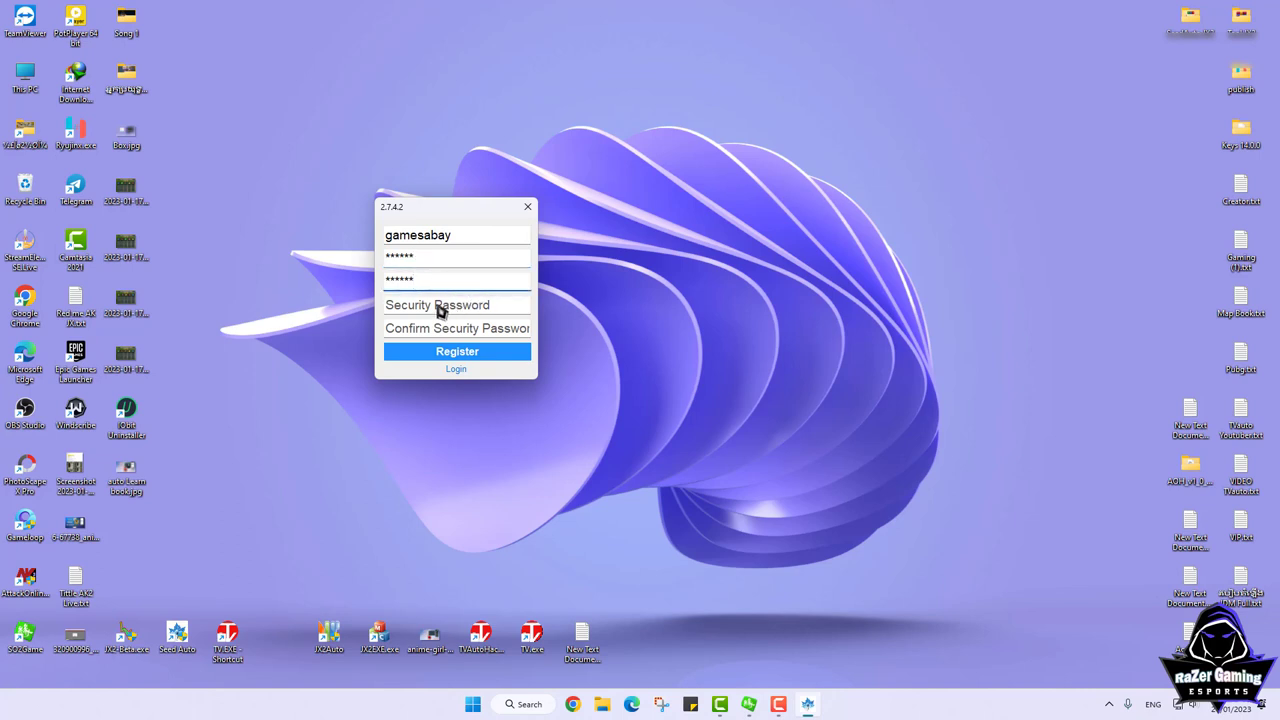
left_click(397, 265)
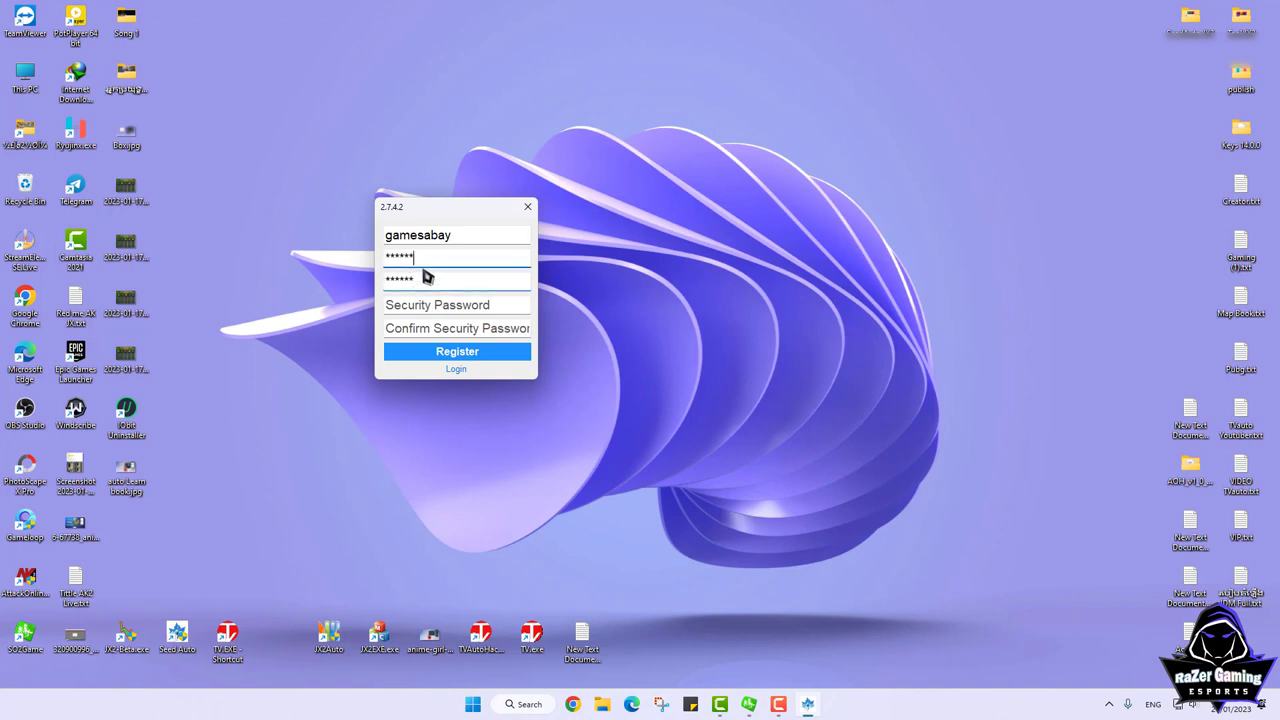
left_click(424, 307)
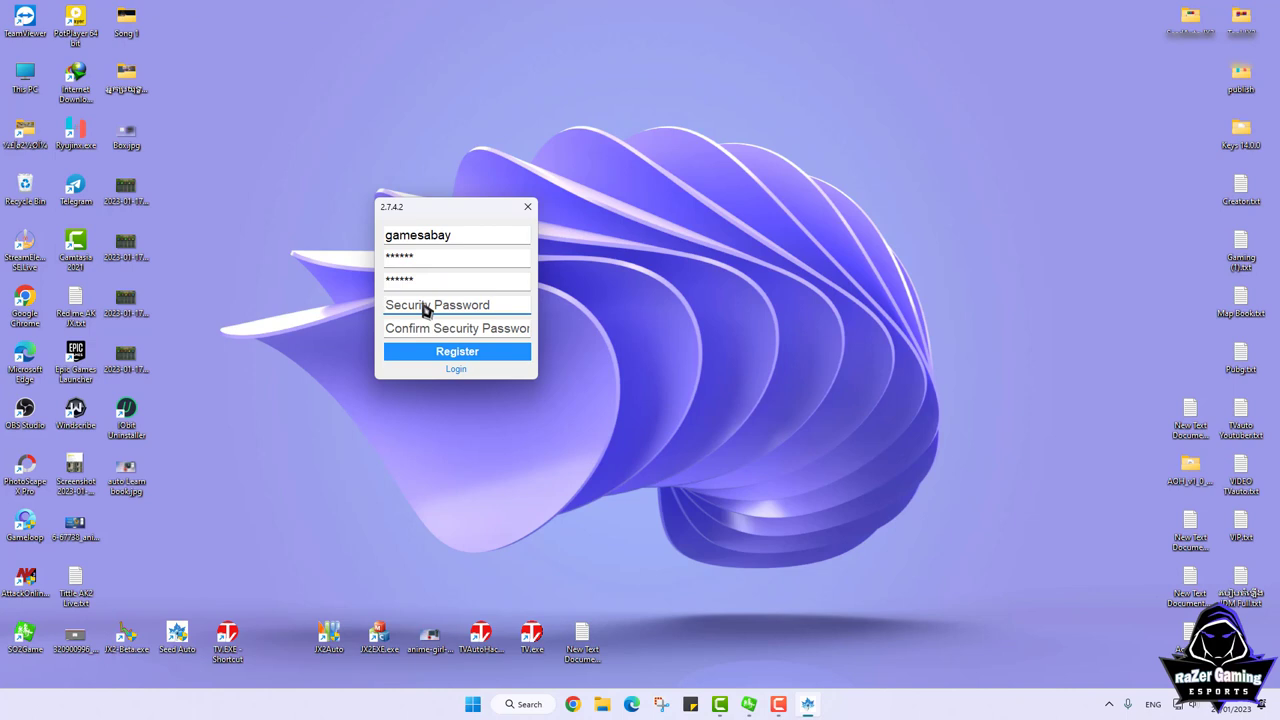
type("**")
left_click(445, 334)
type("**")
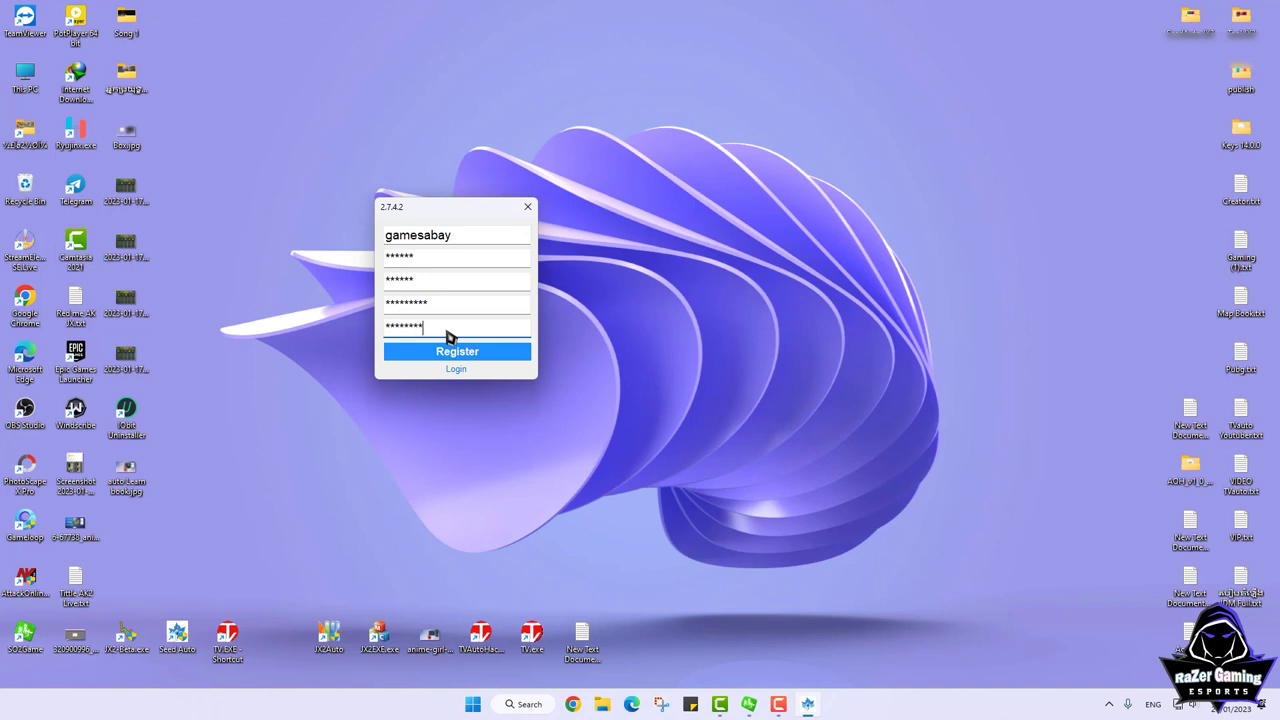
Review the filled password fields, submit the registration and dismiss the sign-up message
left_click(426, 262)
left_click(428, 278)
left_click(448, 306)
left_click(443, 330)
left_click(426, 259)
left_click(421, 281)
left_click(436, 305)
left_click(443, 322)
left_click(448, 303)
left_click(525, 326)
left_click(432, 347)
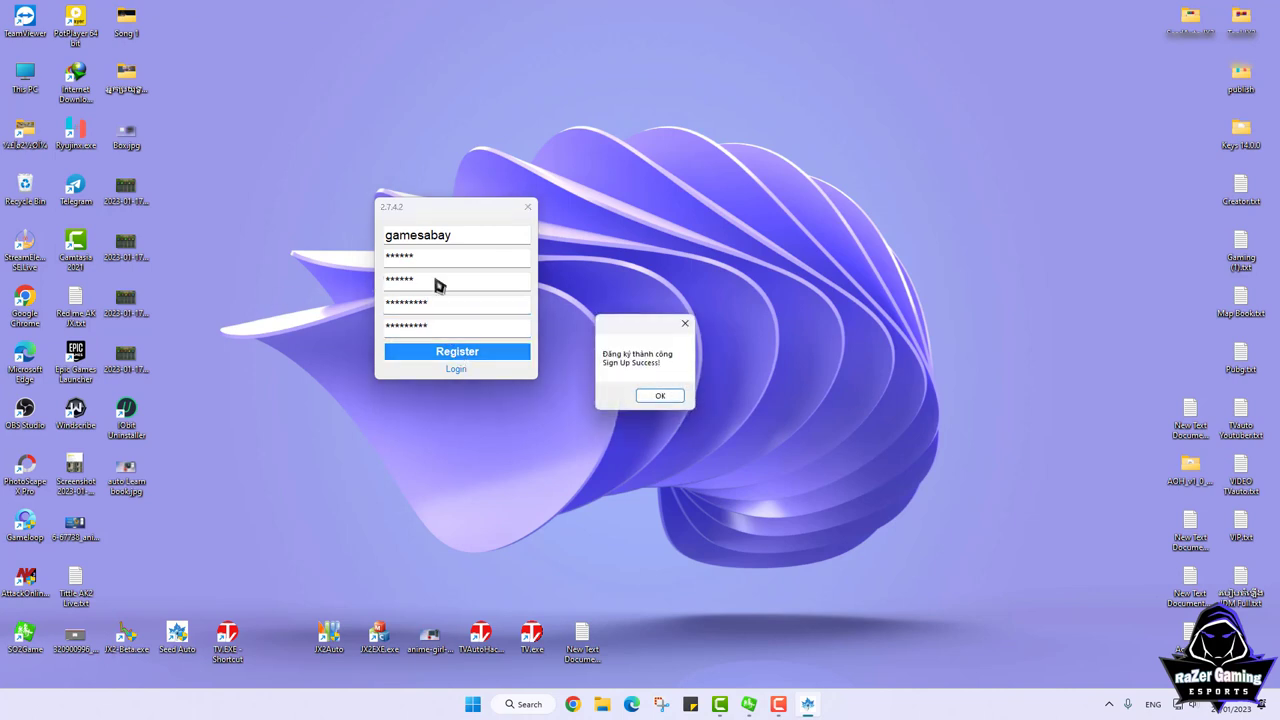
left_click(660, 396)
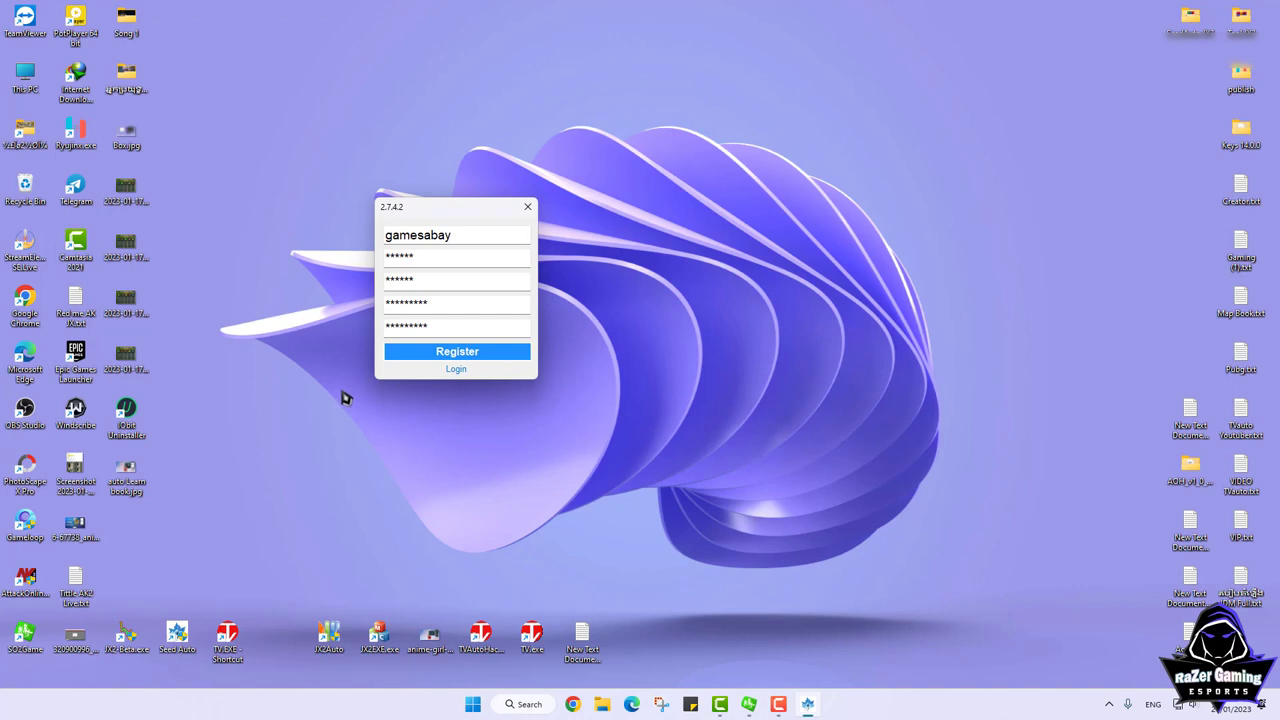
Return to the login form and log in as "gamesabay" with the account password
left_click(456, 370)
left_click(416, 242)
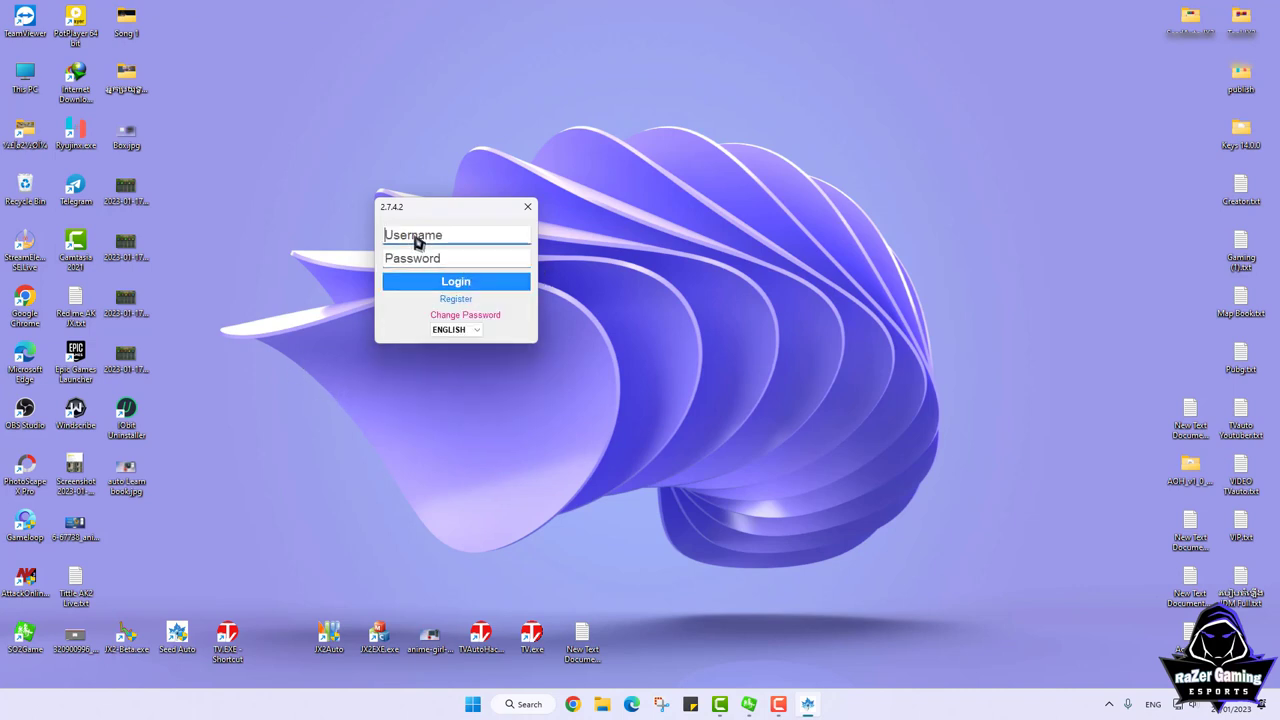
type("gamesabay")
left_click(432, 262)
type("***")
key("Return")
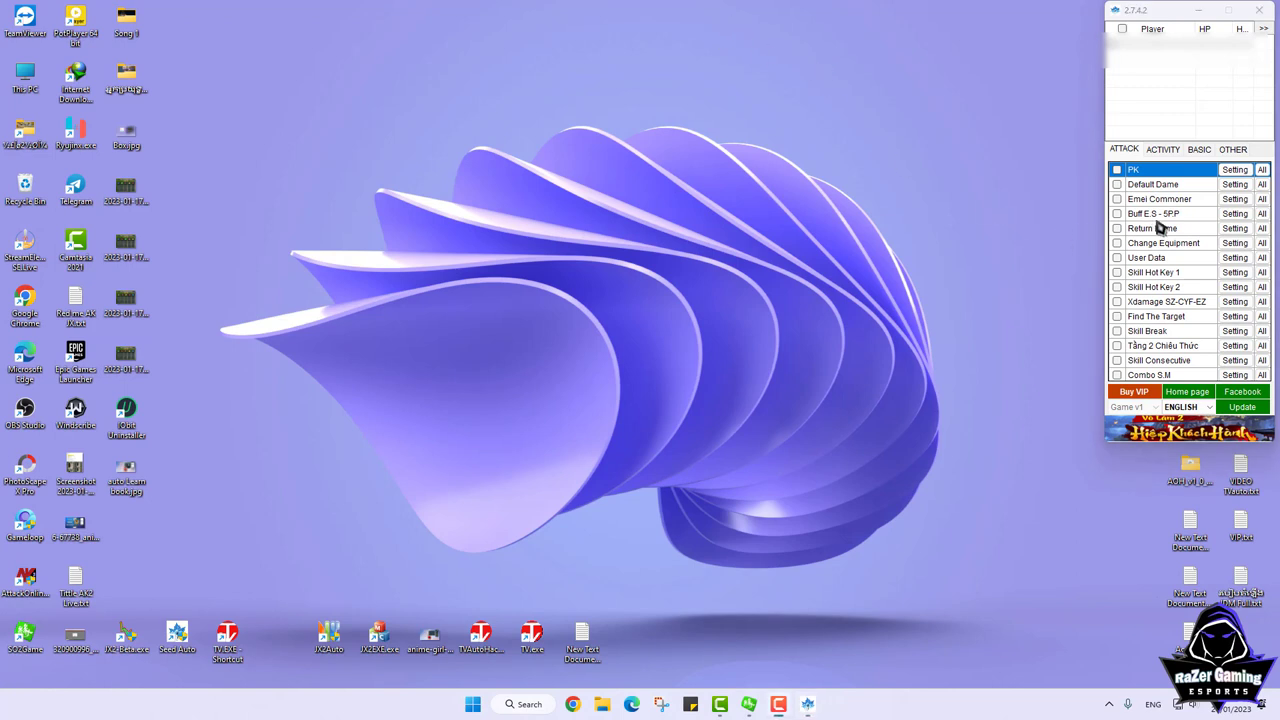
Set the game version to Sabay.kh and select the character in the player list
left_click(1180, 110)
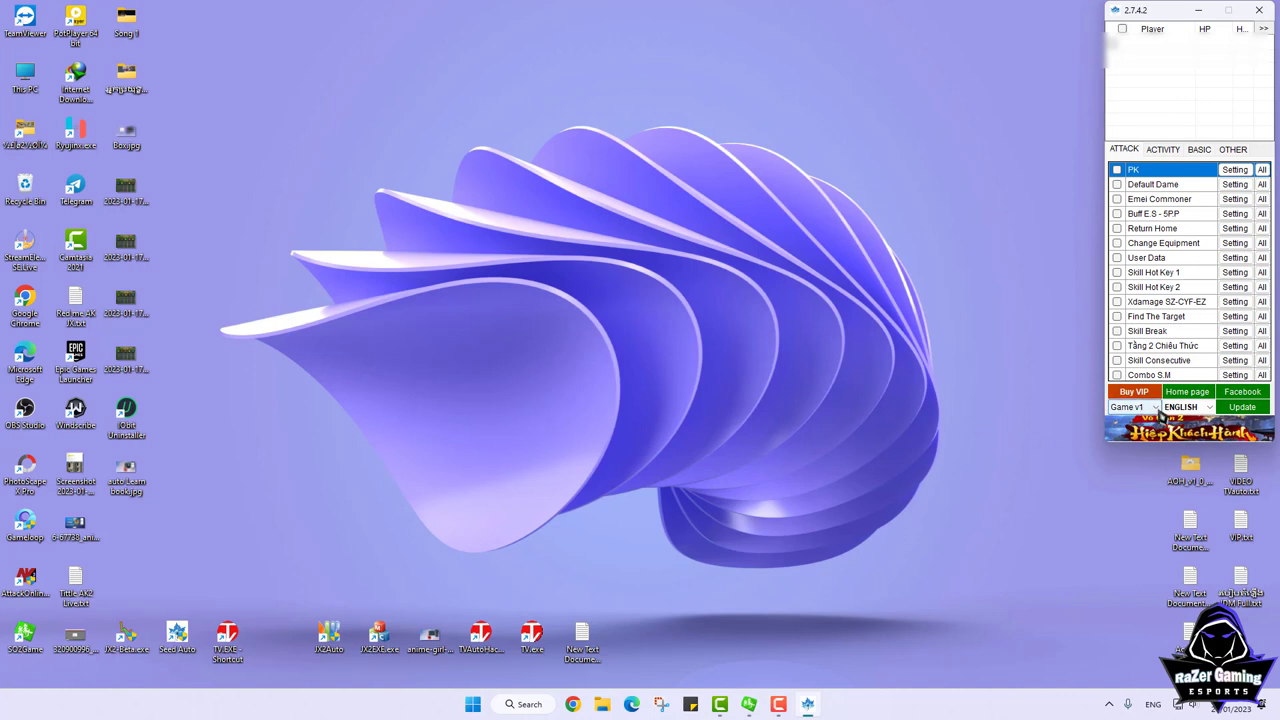
left_click(1156, 408)
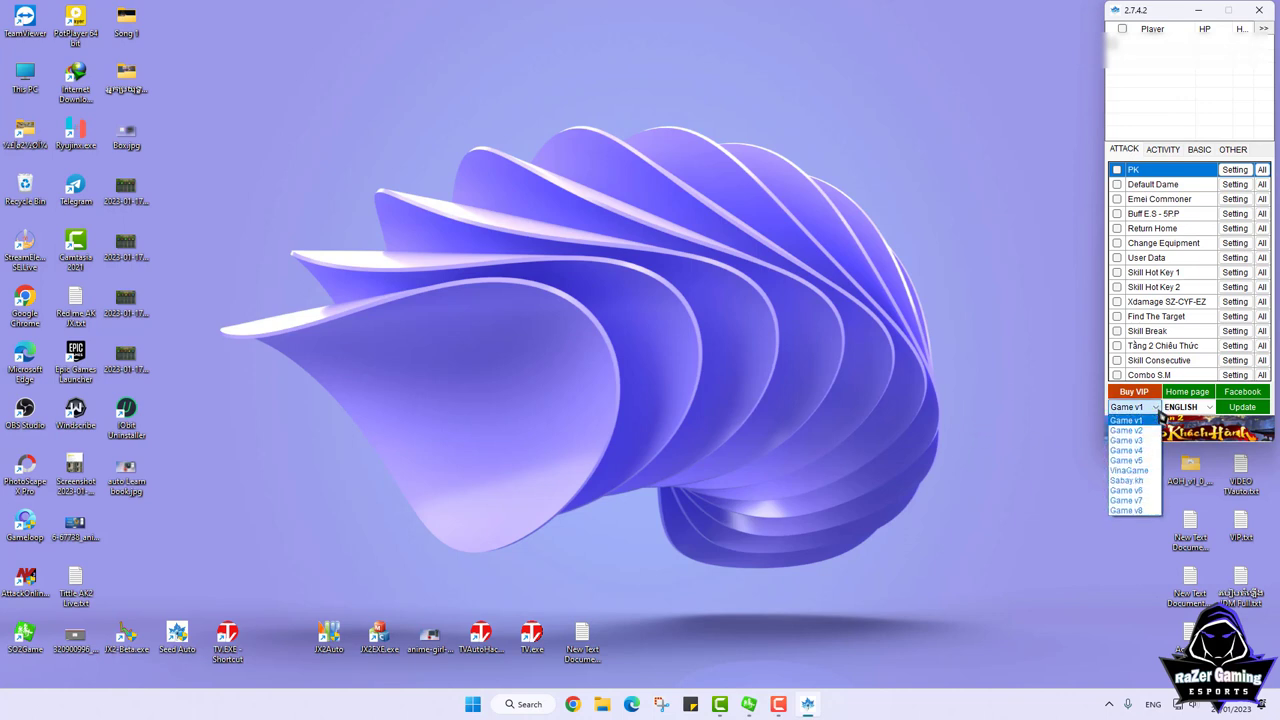
left_click(1125, 482)
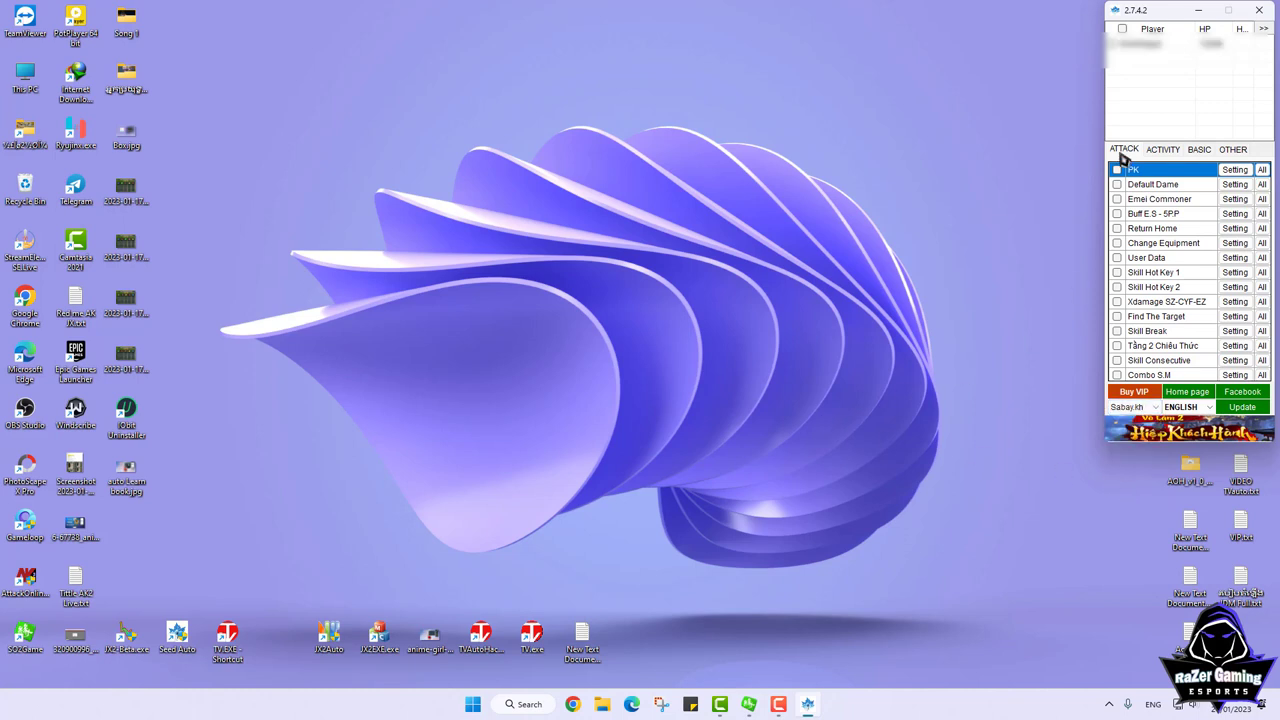
left_click(1148, 46)
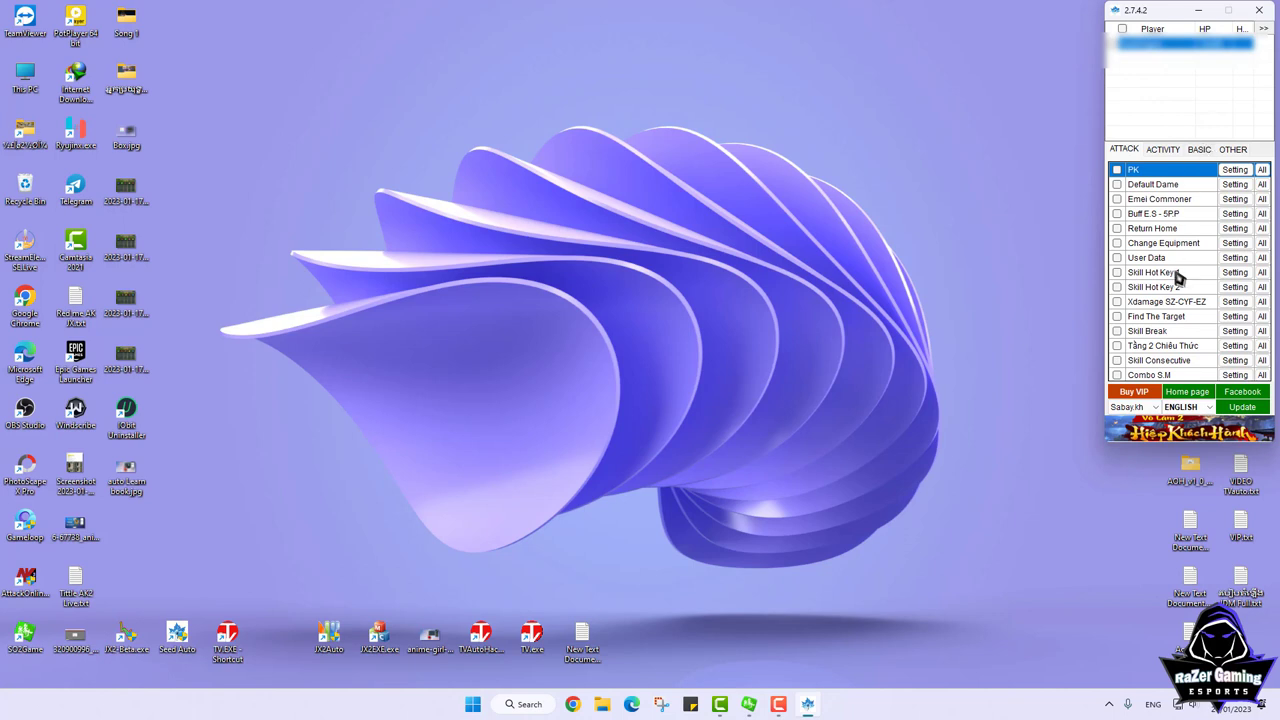
Show the Other functions, expand the tool window and move it so that both the player list and functions fit on screen
left_click(1238, 150)
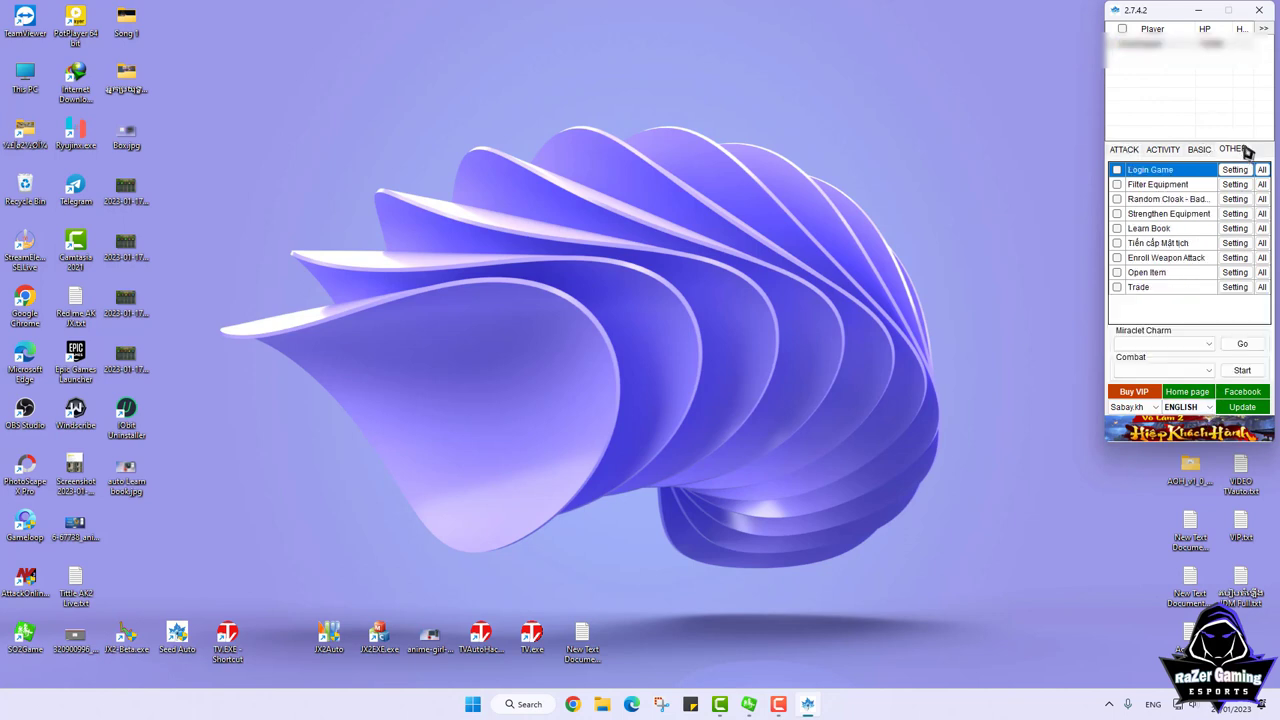
left_click(1263, 28)
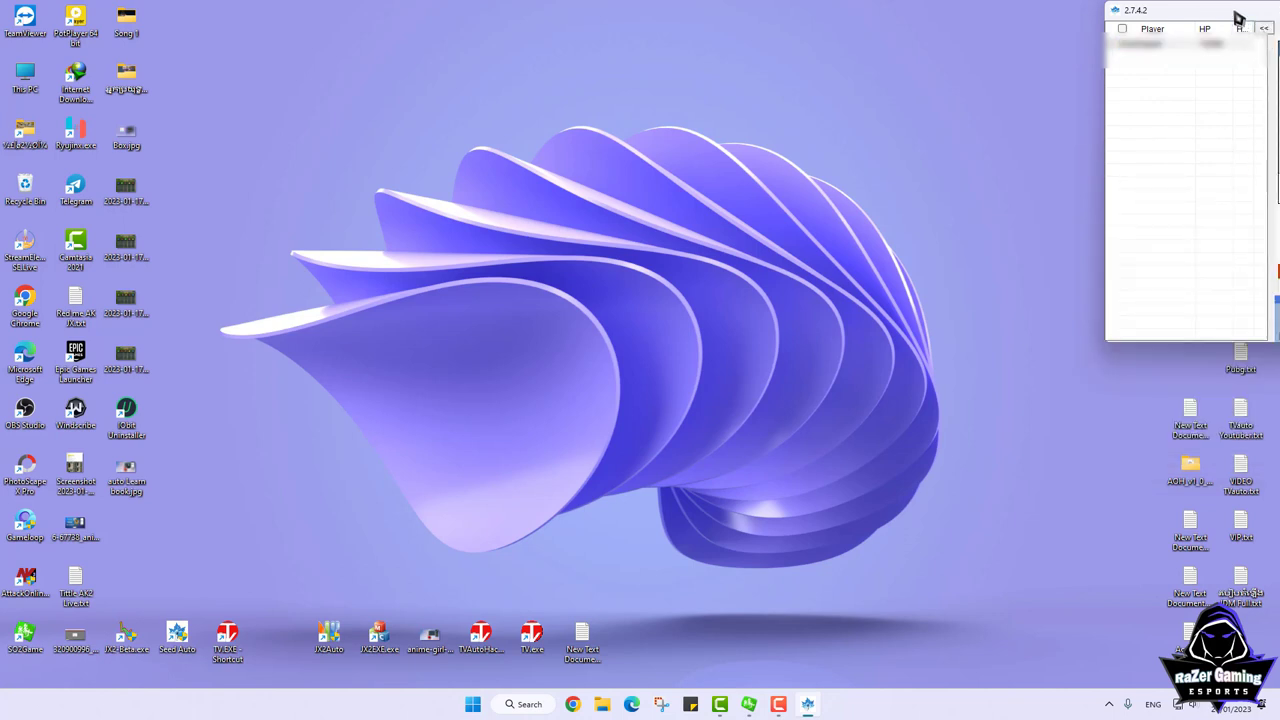
left_click_drag(1238, 17, 1068, 23)
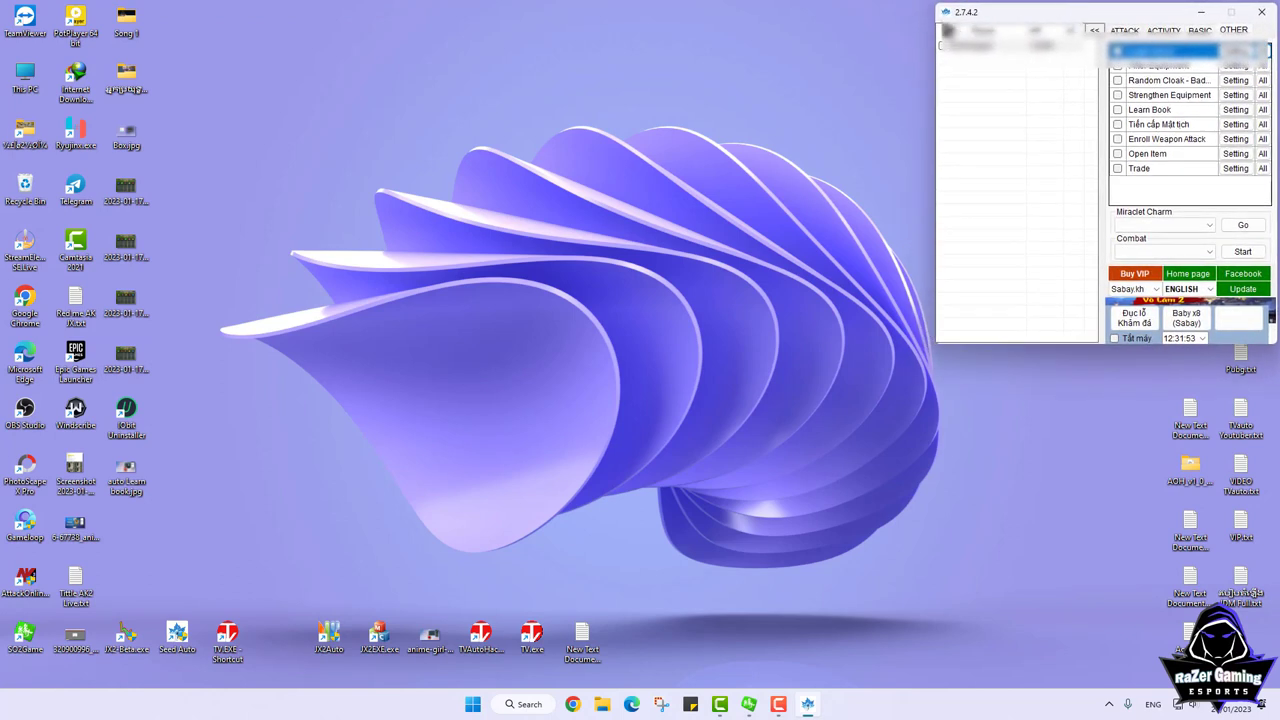
left_click(1186, 324)
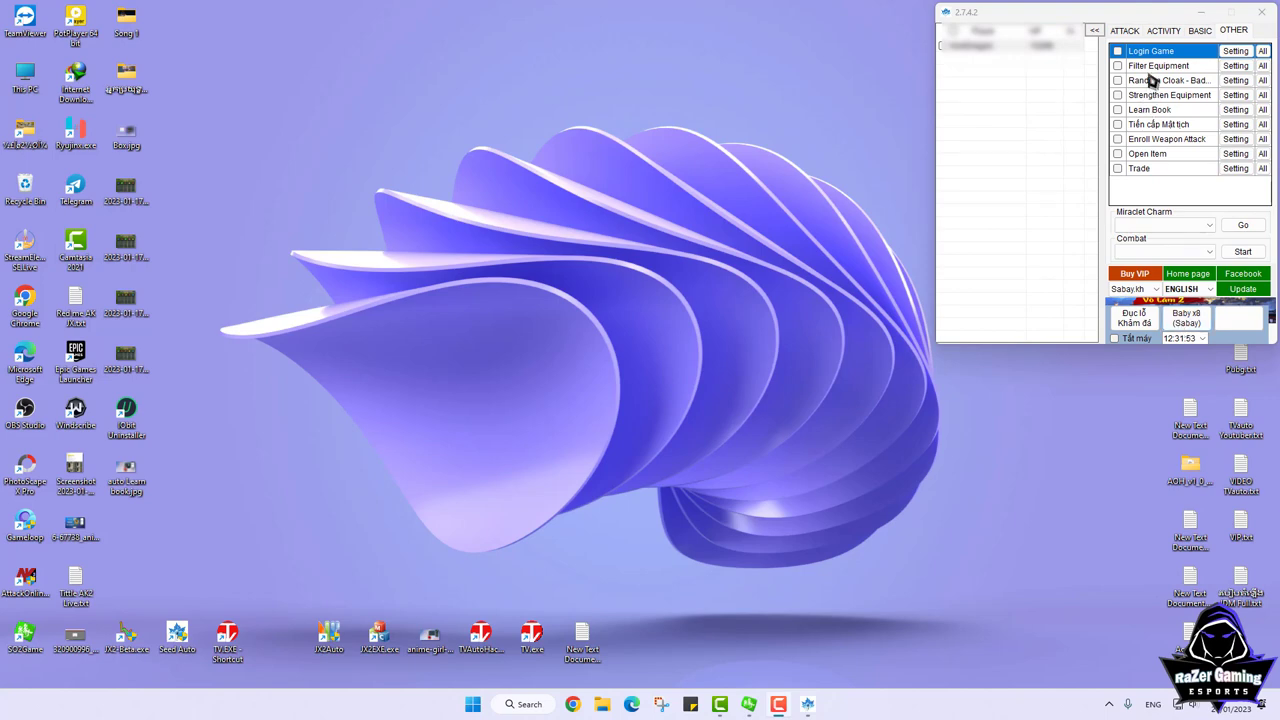
Look through the Attack, Activity, Basic and Other function lists, including the Learn Book entry
left_click(1132, 110)
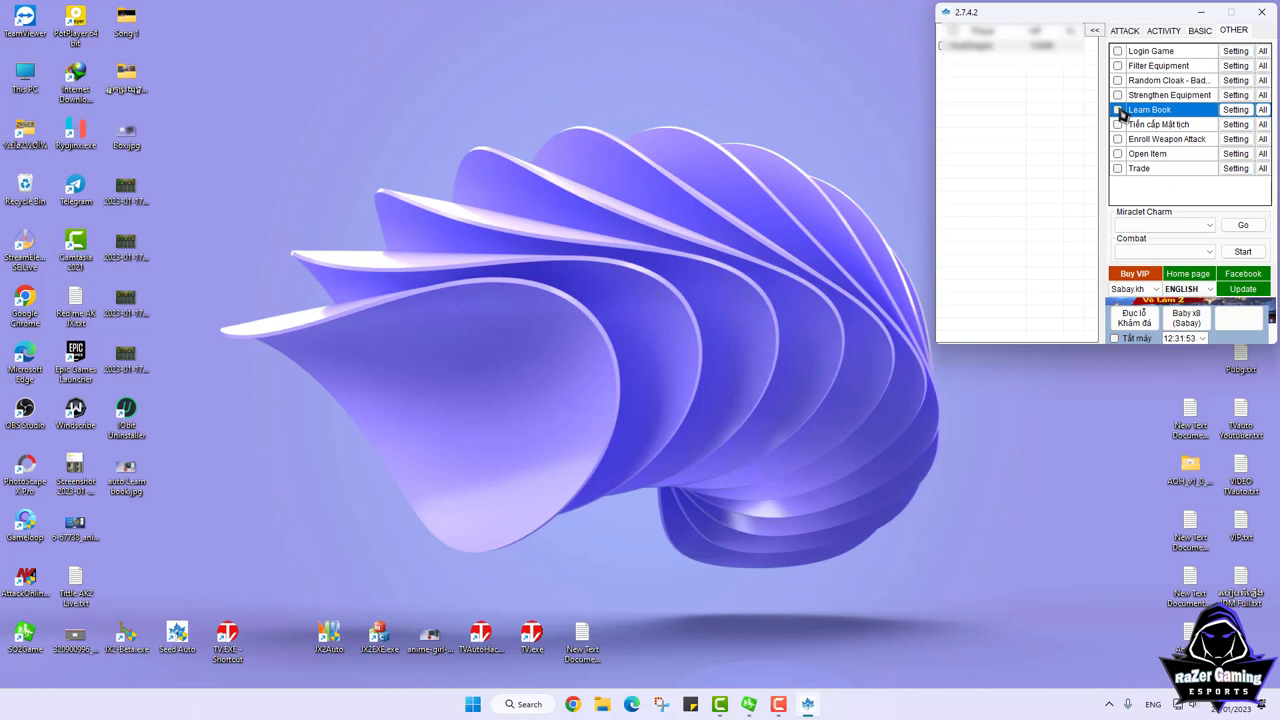
left_click(1125, 32)
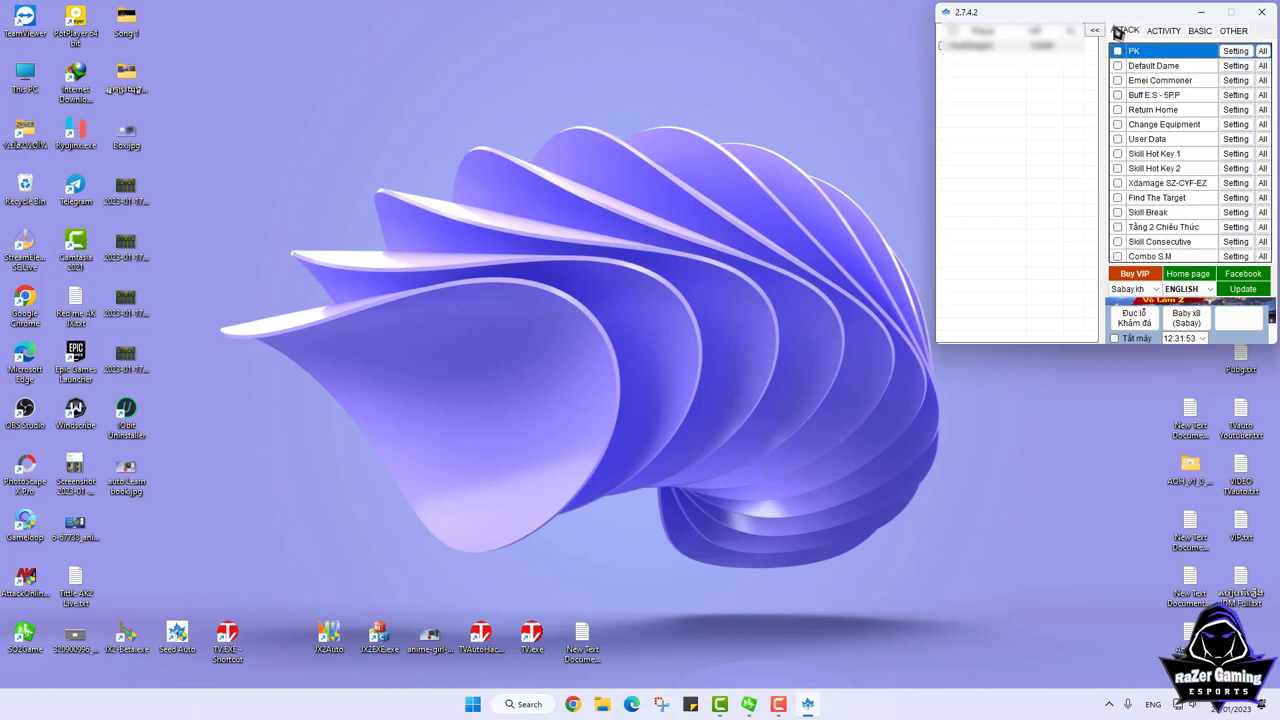
left_click(1163, 31)
left_click(1200, 31)
left_click(1230, 31)
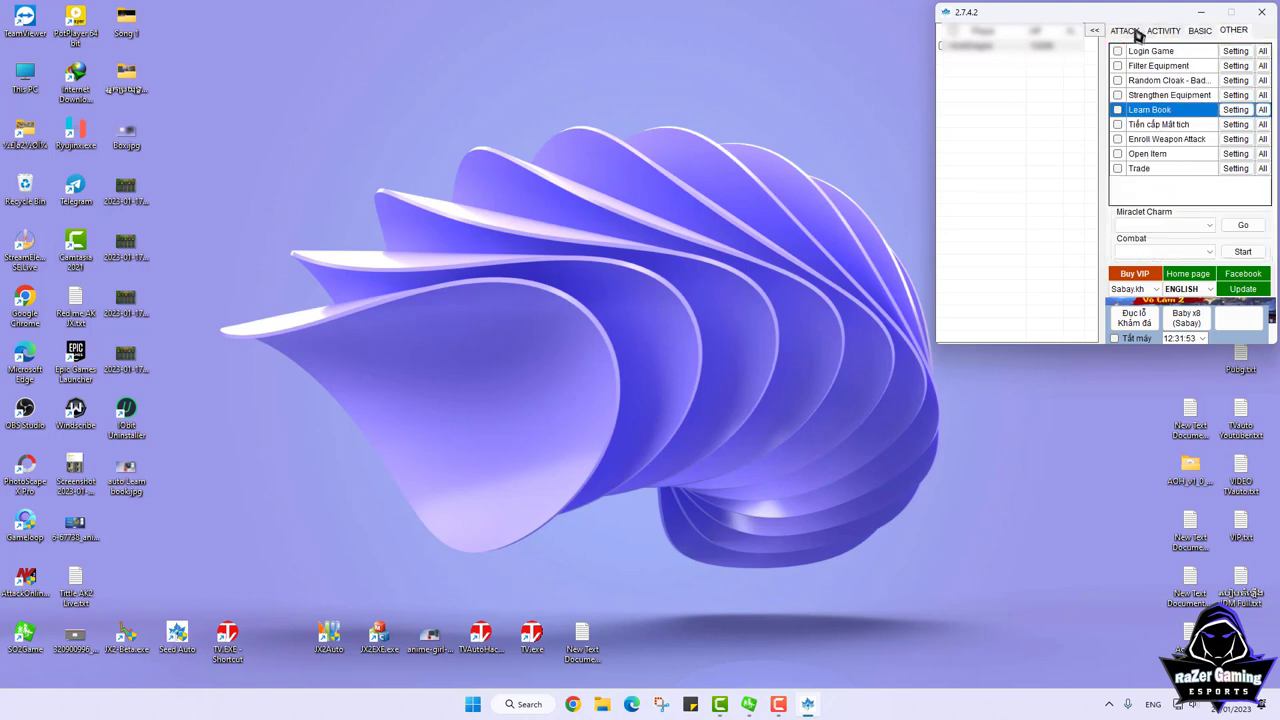
left_click(1130, 31)
left_click(1160, 32)
left_click(1200, 31)
left_click(1234, 31)
left_click(1127, 31)
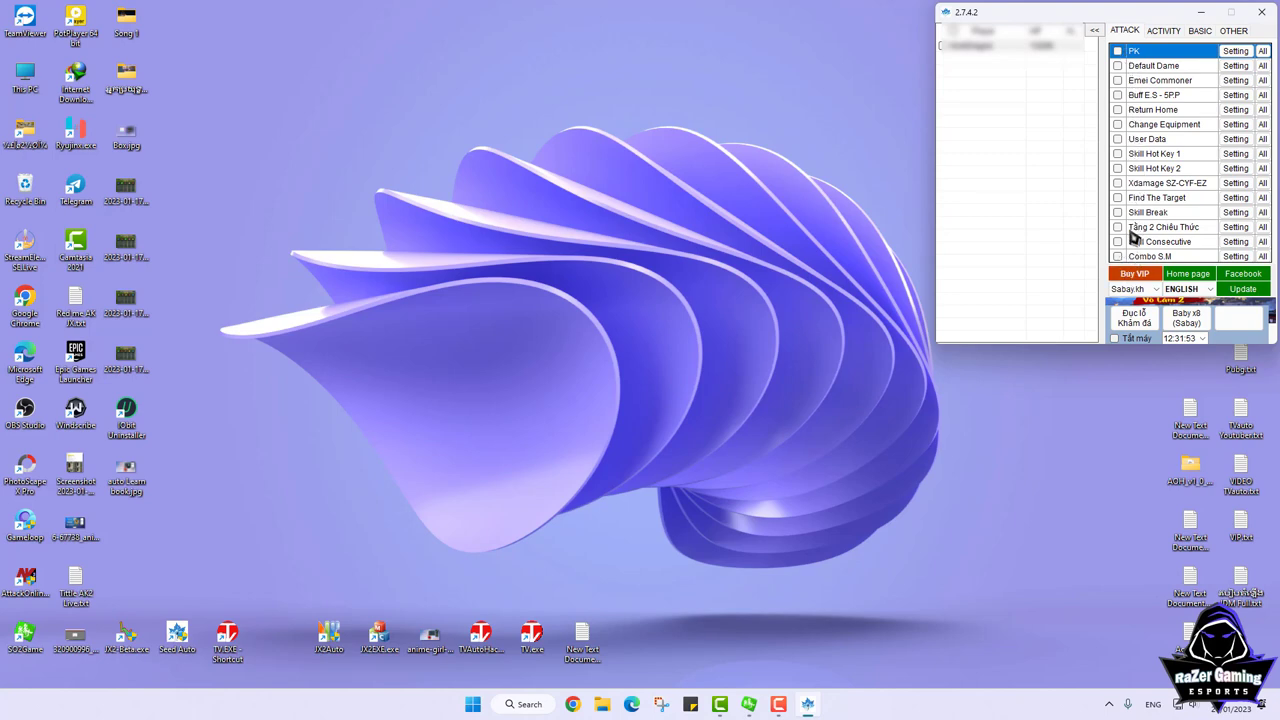
left_click(1160, 31)
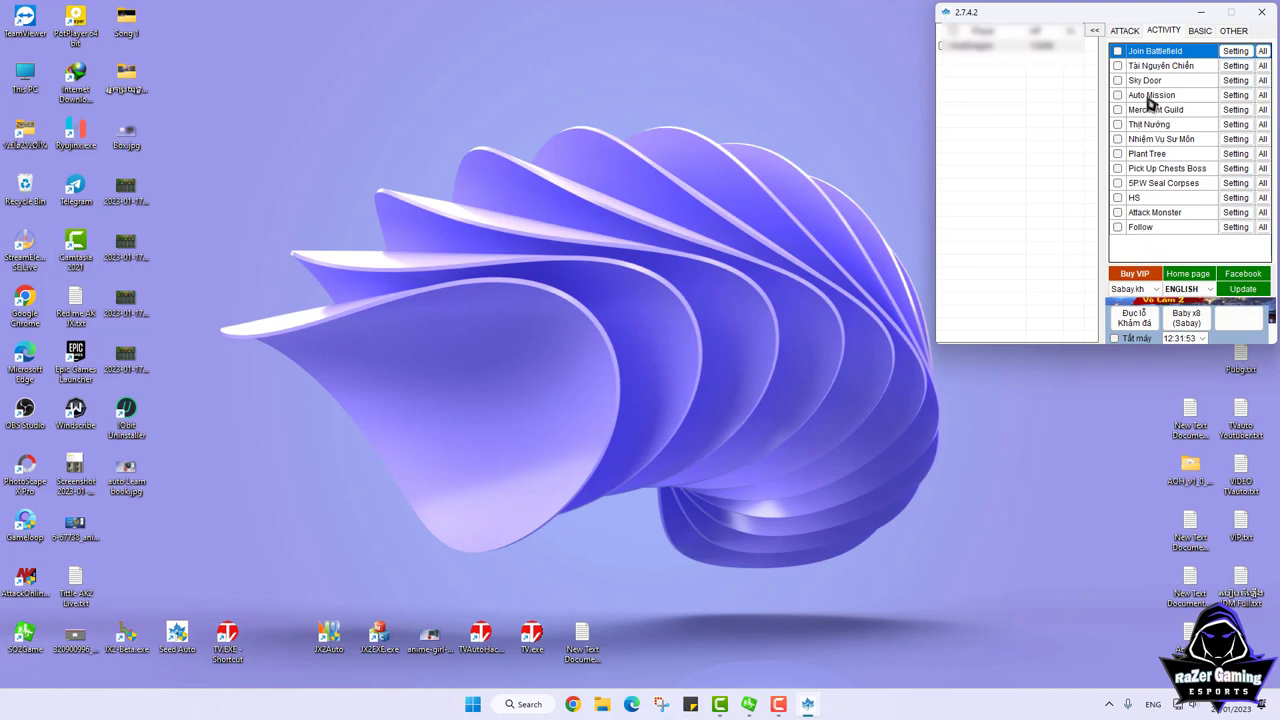
left_click(1233, 31)
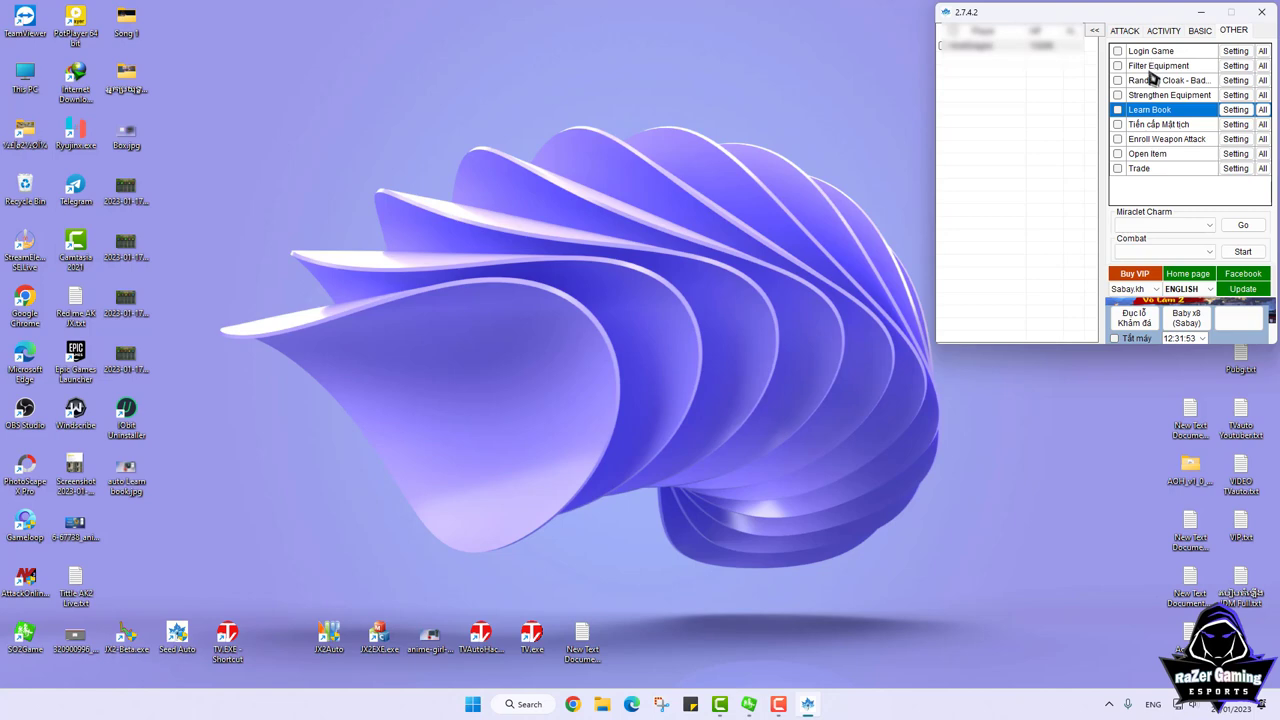
Examine the Basic functions, including Fireworks, Make Item.Spawn Bugs, Chat, Recovery and Throw.PickUp.Sell Item
left_click(1193, 33)
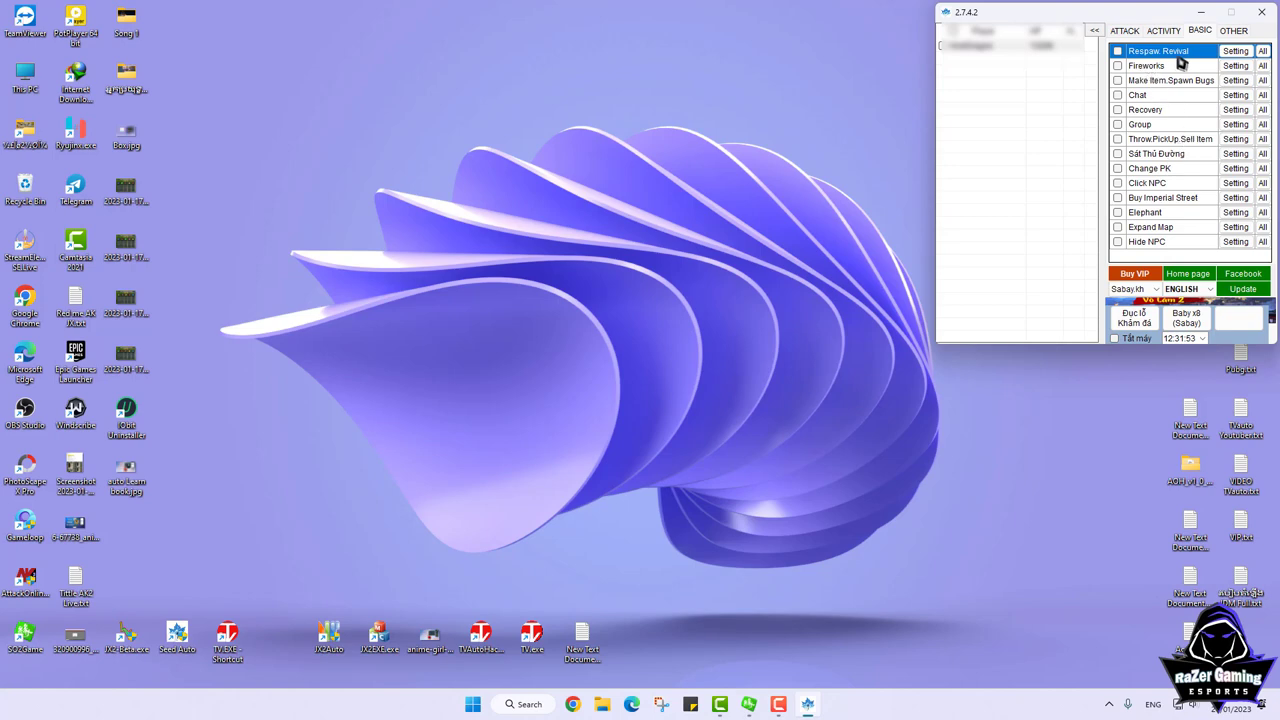
left_click(1145, 68)
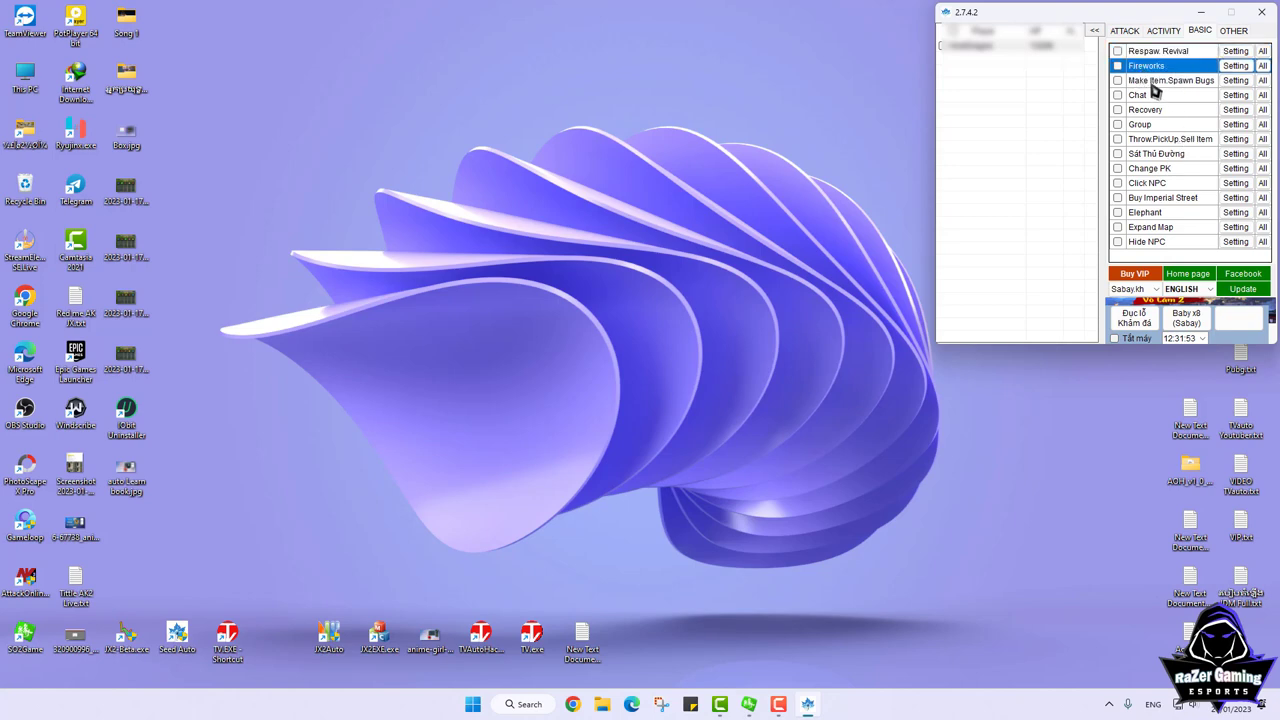
left_click(1150, 88)
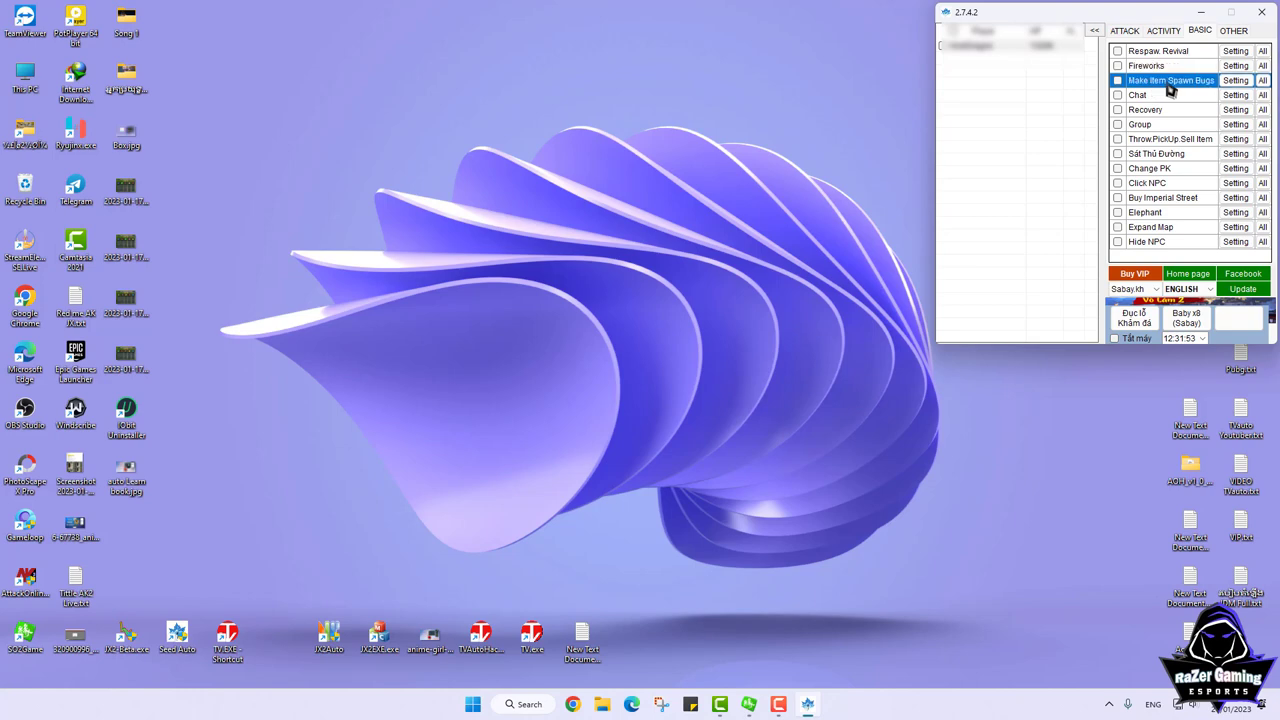
left_click(1137, 97)
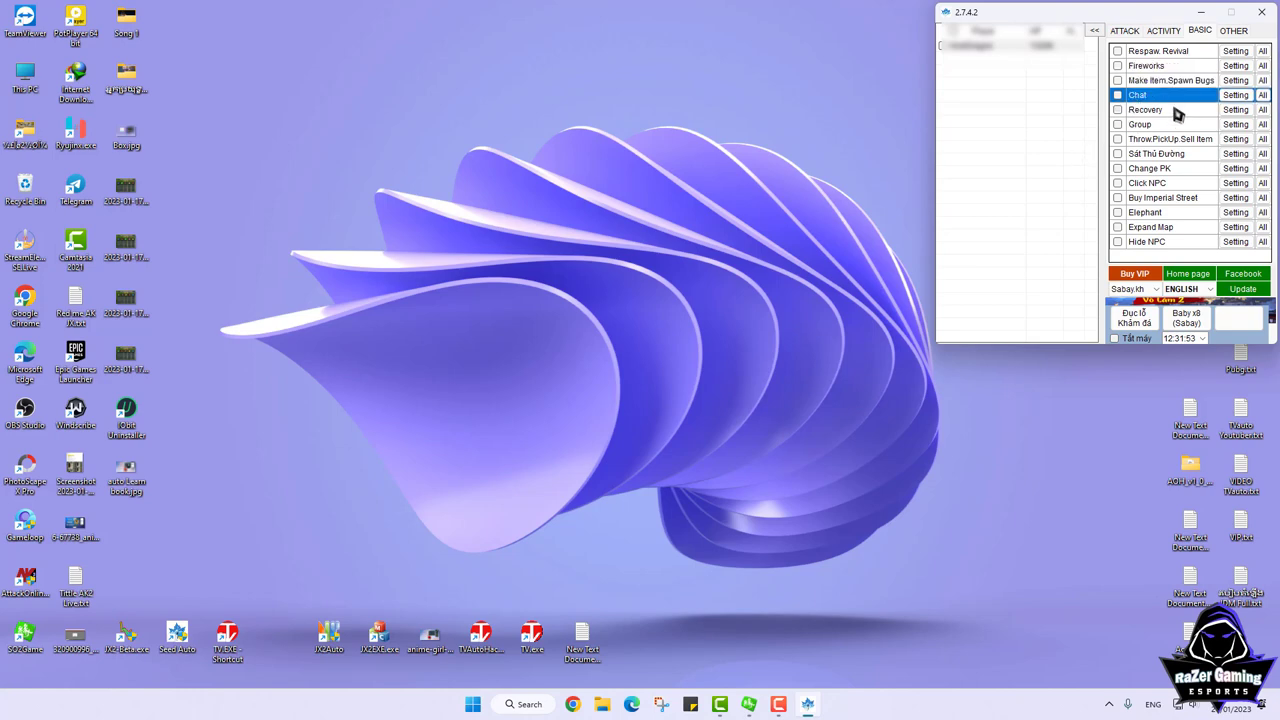
left_click(1142, 110)
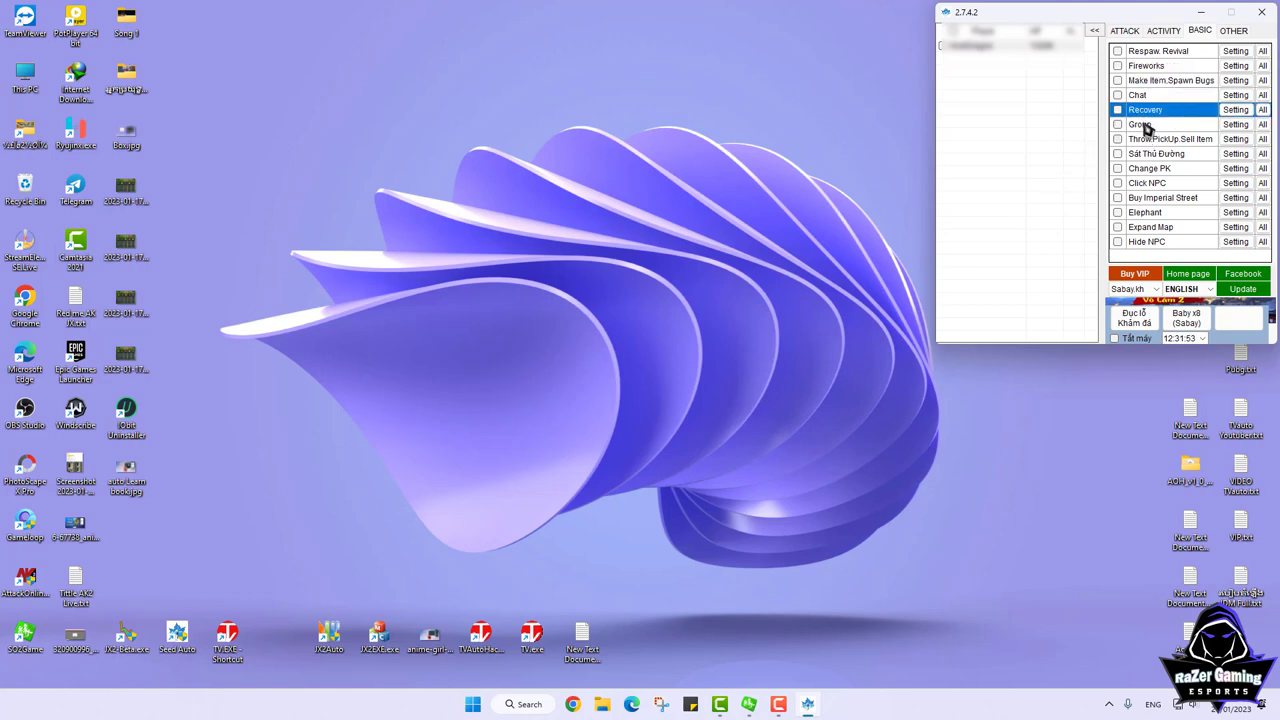
left_click(1153, 142)
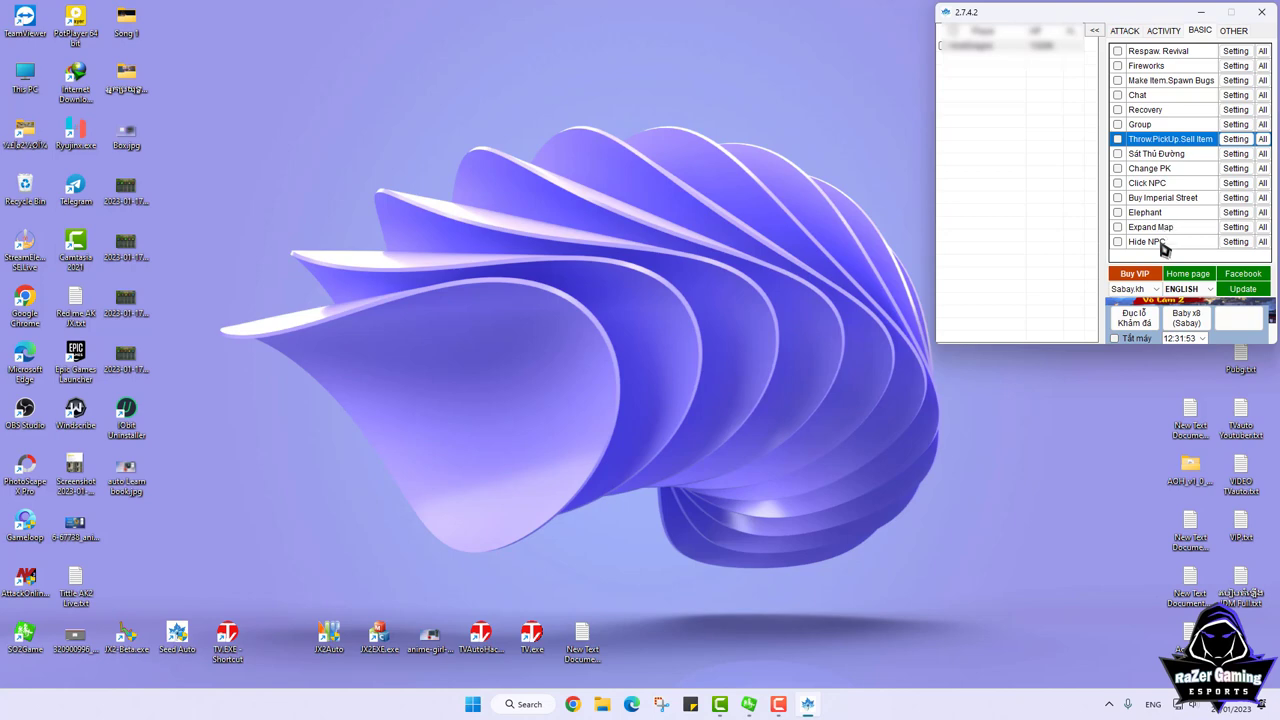
Open the VIP purchase information and check which function categories the full package covers
left_click(1131, 275)
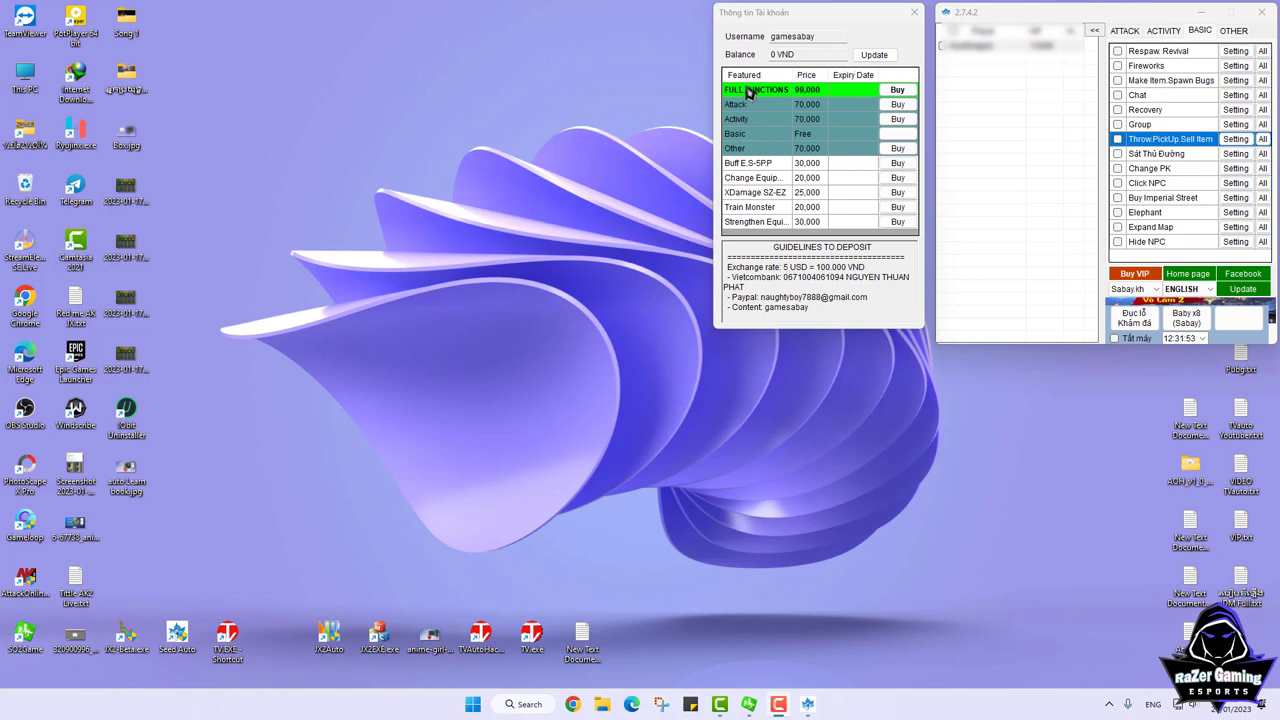
left_click(1127, 33)
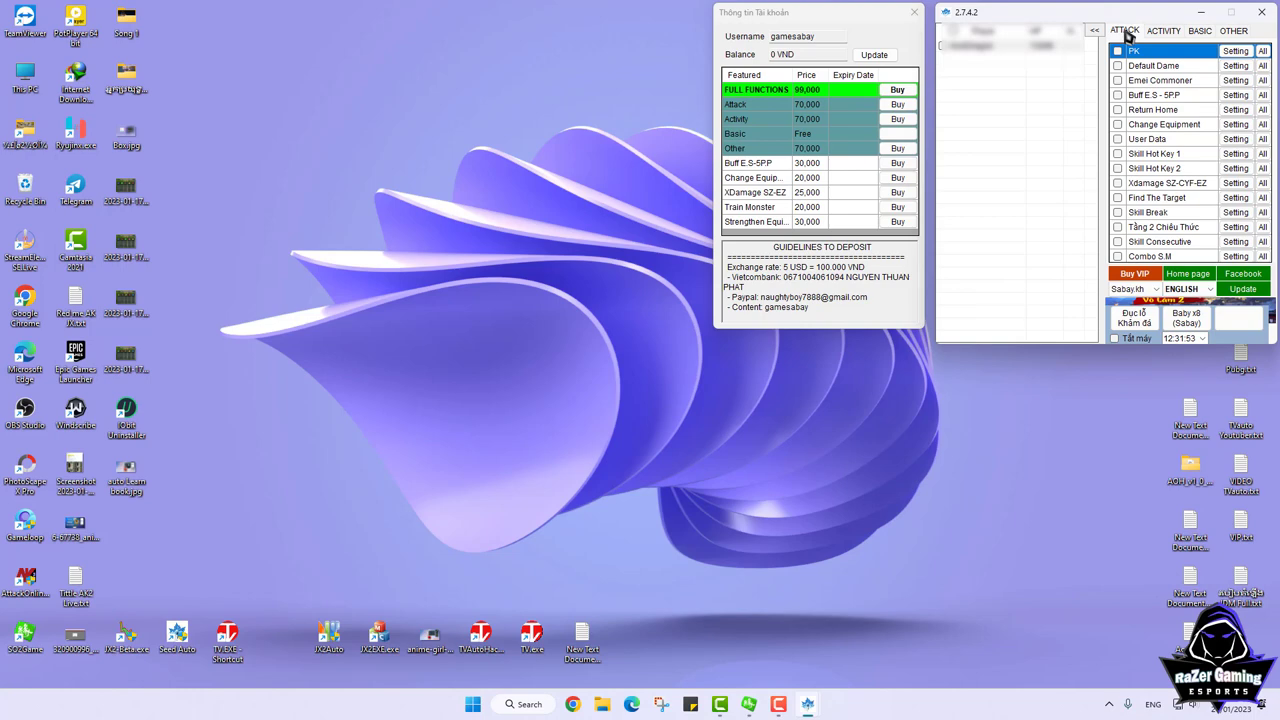
left_click(1165, 33)
left_click(1233, 32)
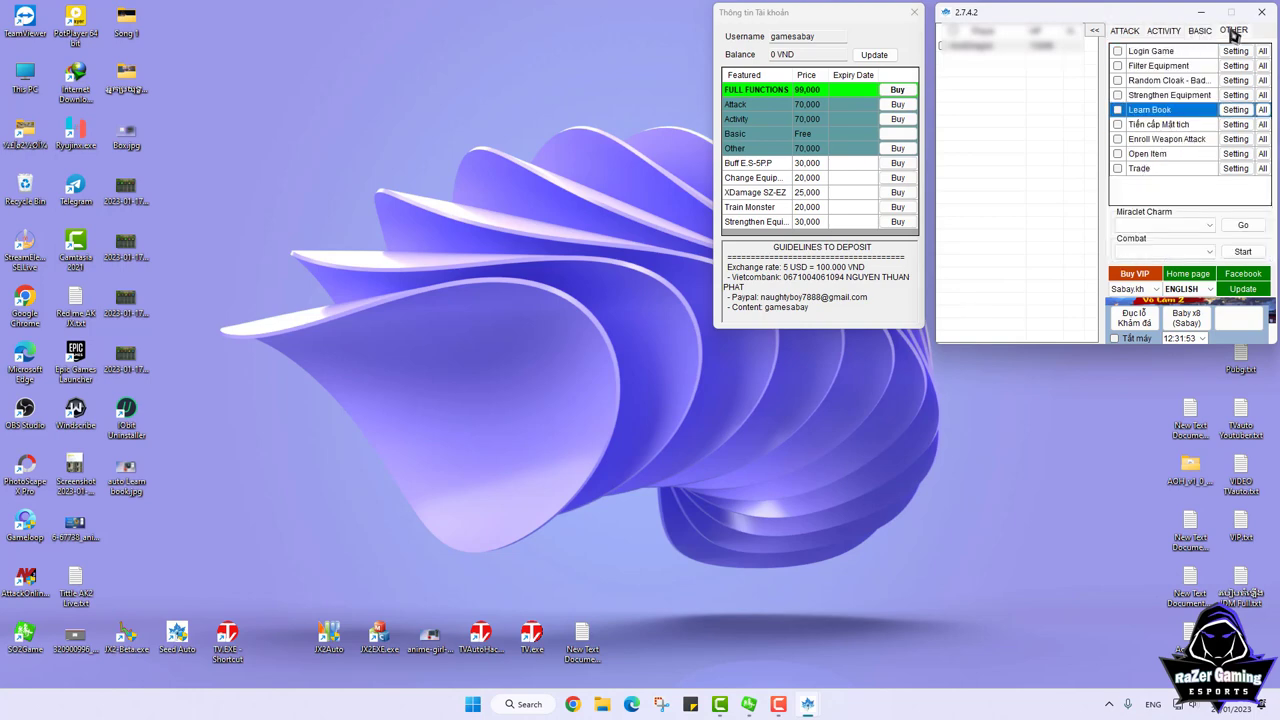
left_click(1165, 33)
left_click(1125, 33)
left_click(1233, 32)
left_click(1203, 33)
left_click(1230, 33)
left_click(1165, 33)
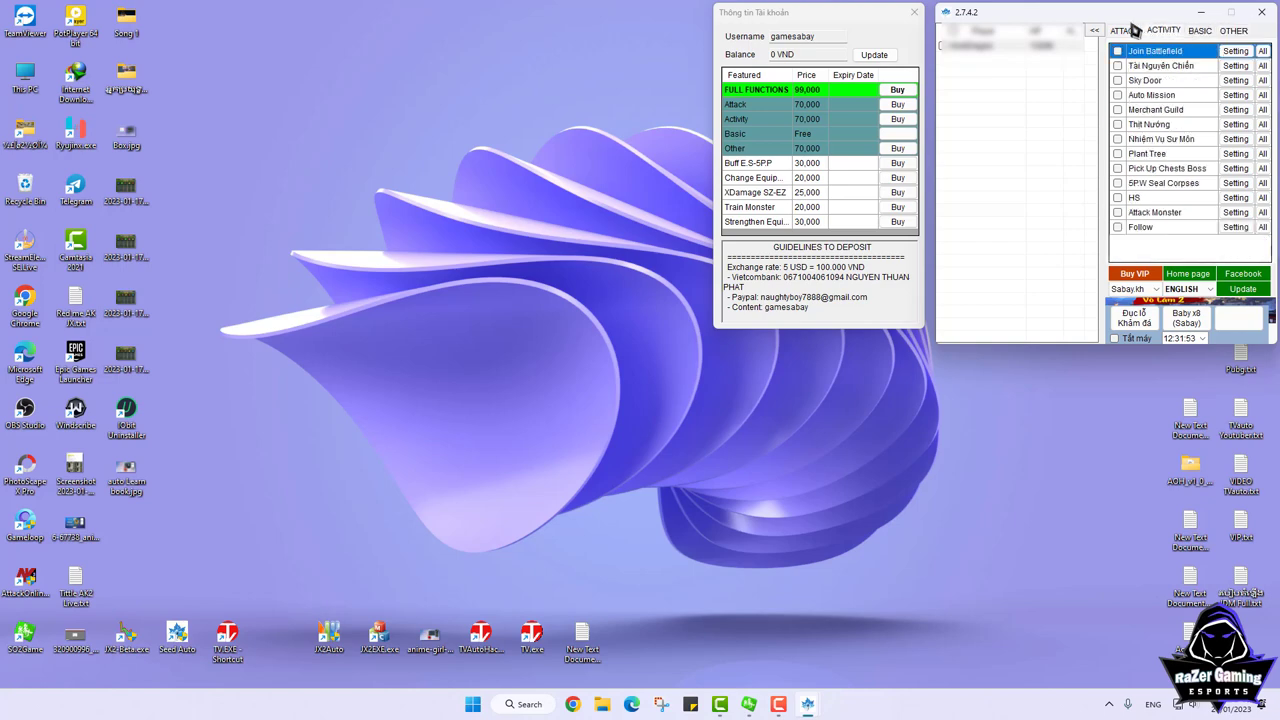
left_click(1127, 33)
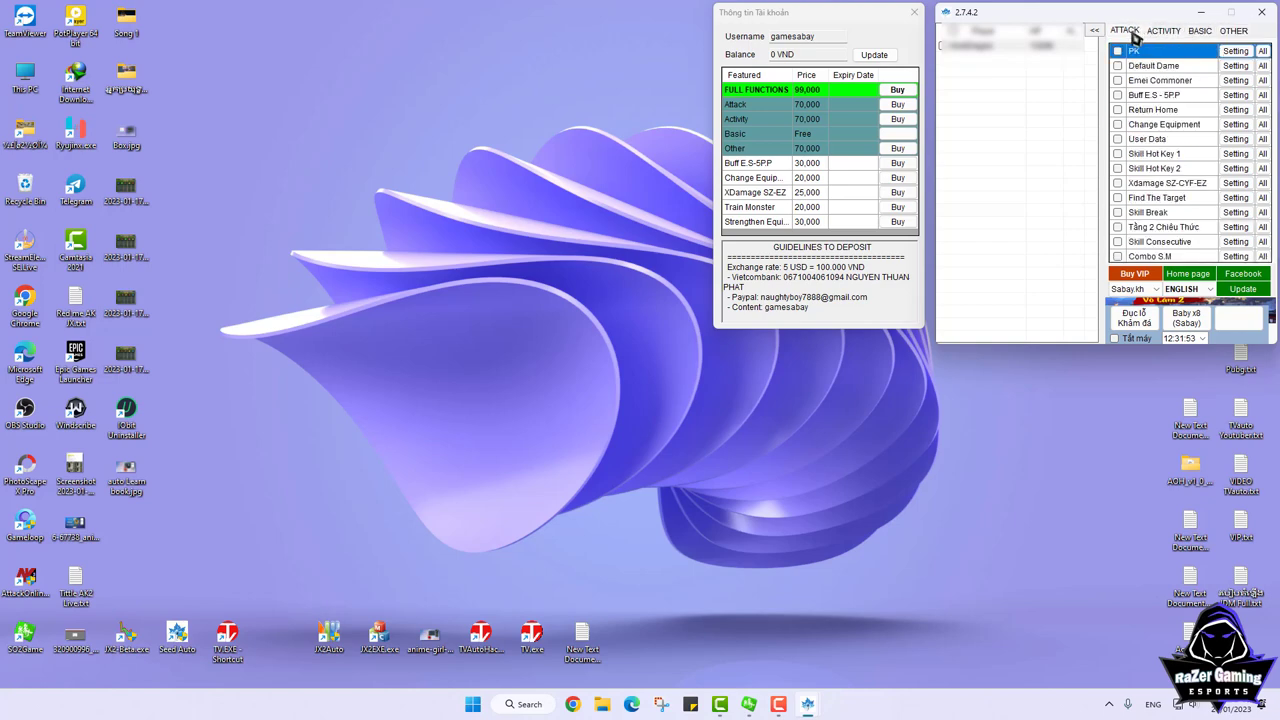
Examine the price of the FULL FUNCTIONS package and the account balance
left_click(806, 92)
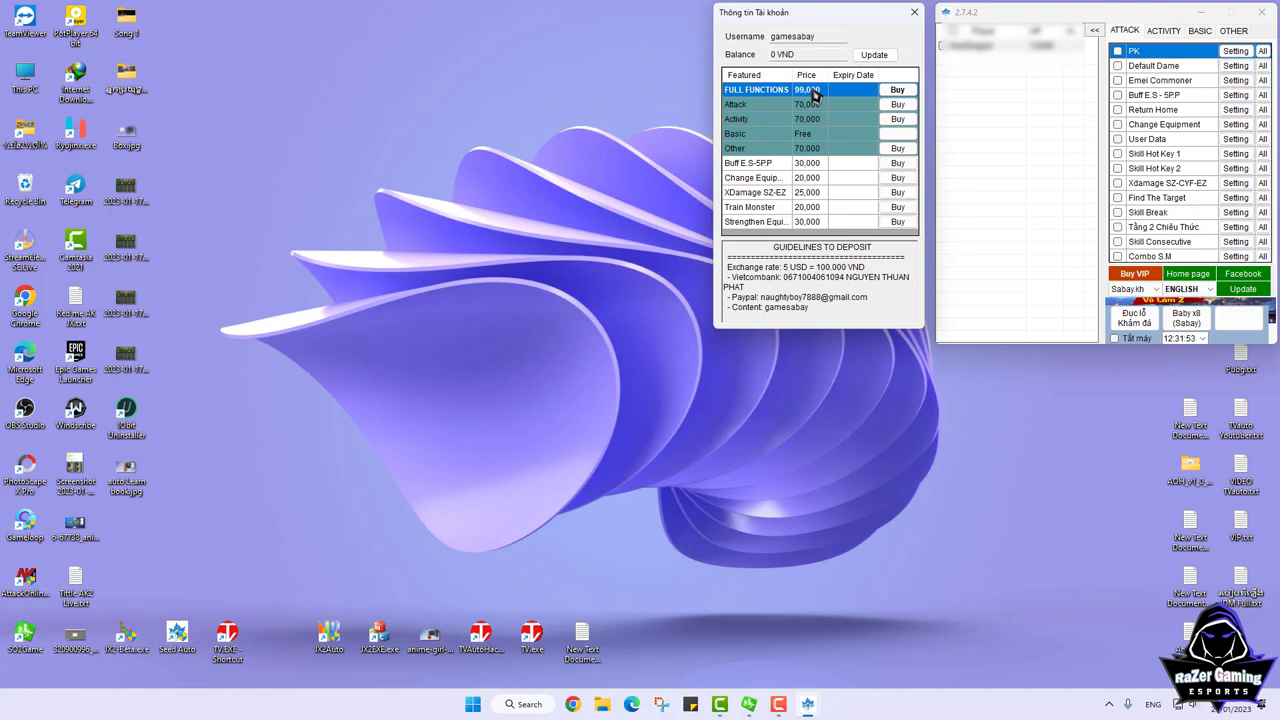
left_click(777, 57)
double_click(799, 60)
left_click(805, 57)
double_click(810, 58)
left_click(818, 62)
double_click(818, 60)
Check the Attack, Activity, Basic and Other package prices against the matching function lists
left_click(754, 112)
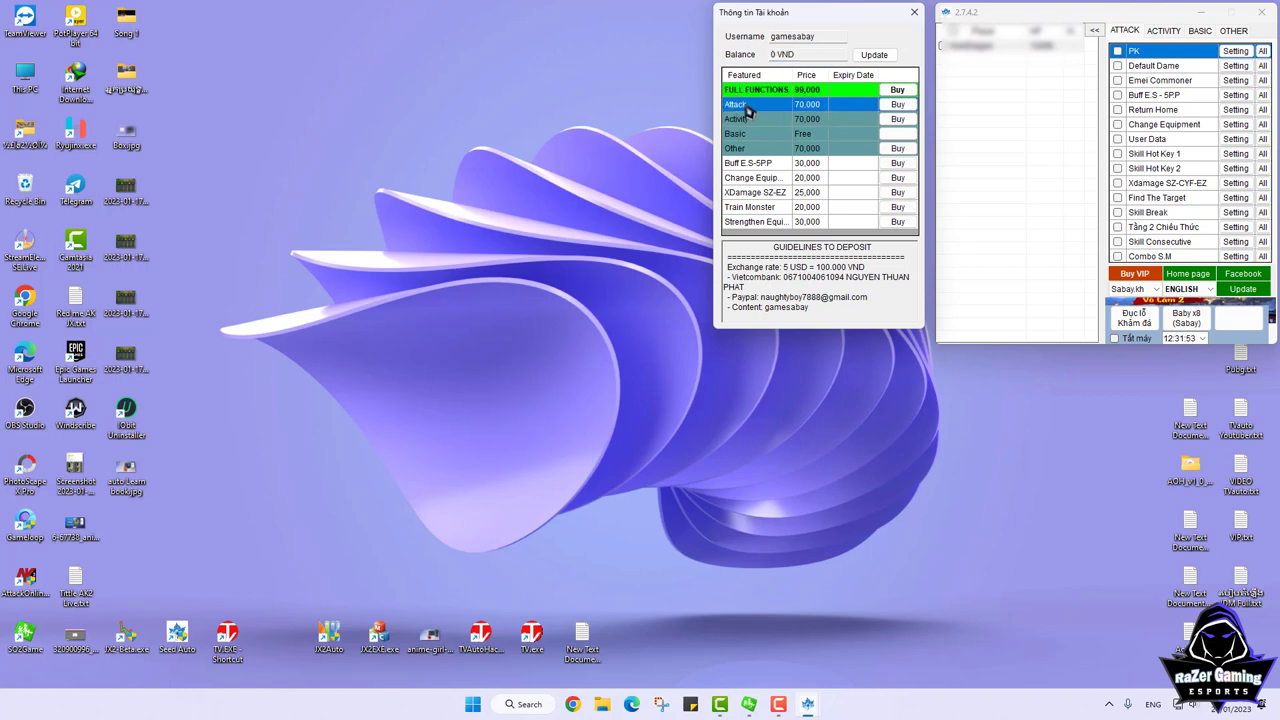
left_click(1129, 38)
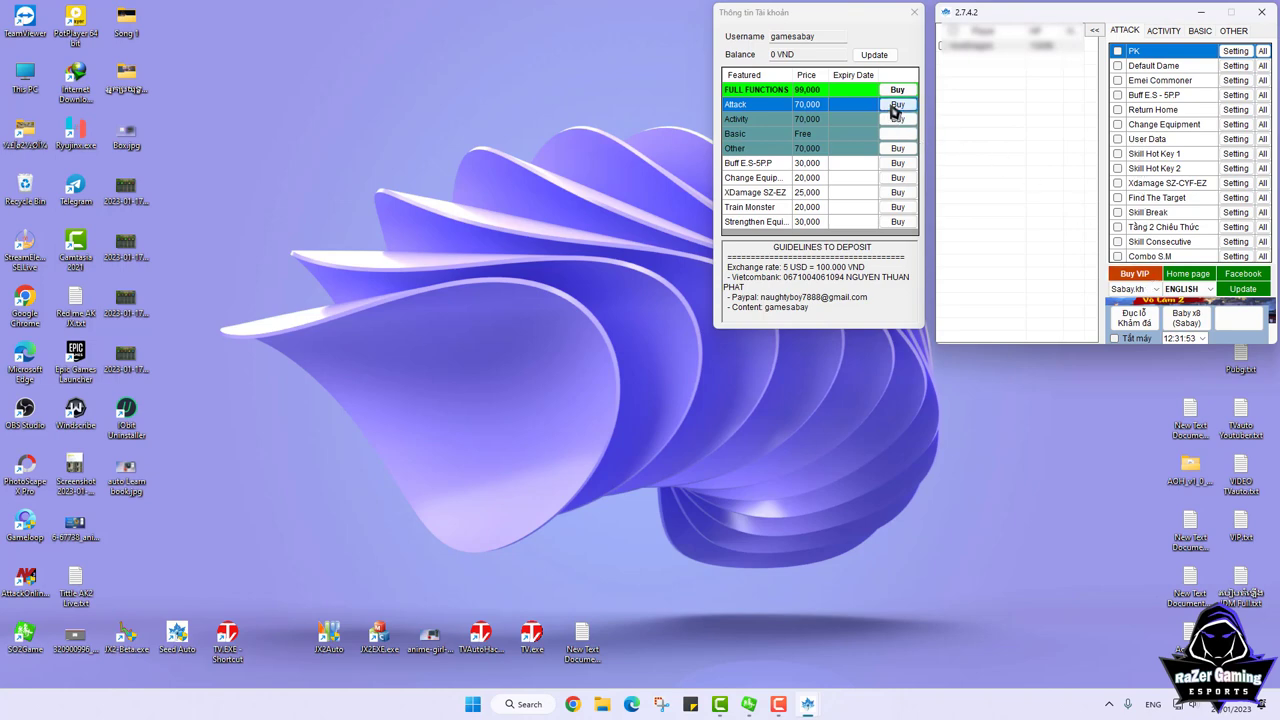
left_click(770, 123)
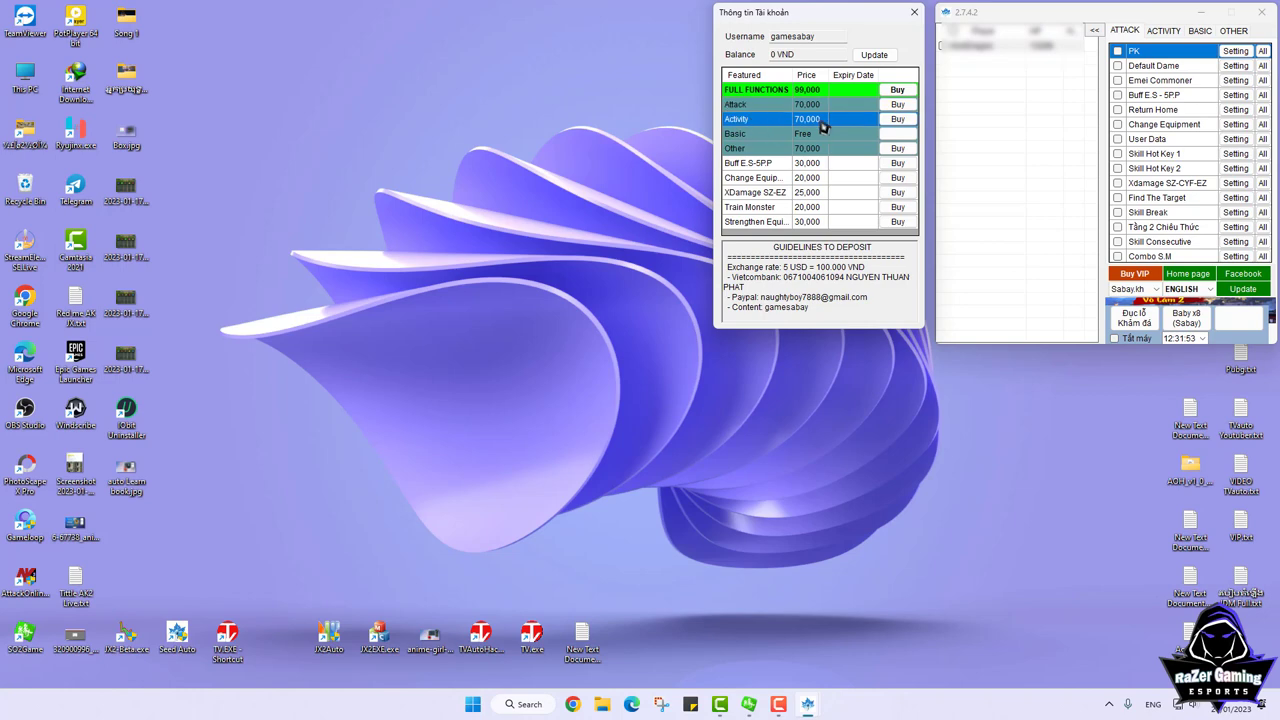
left_click(1162, 33)
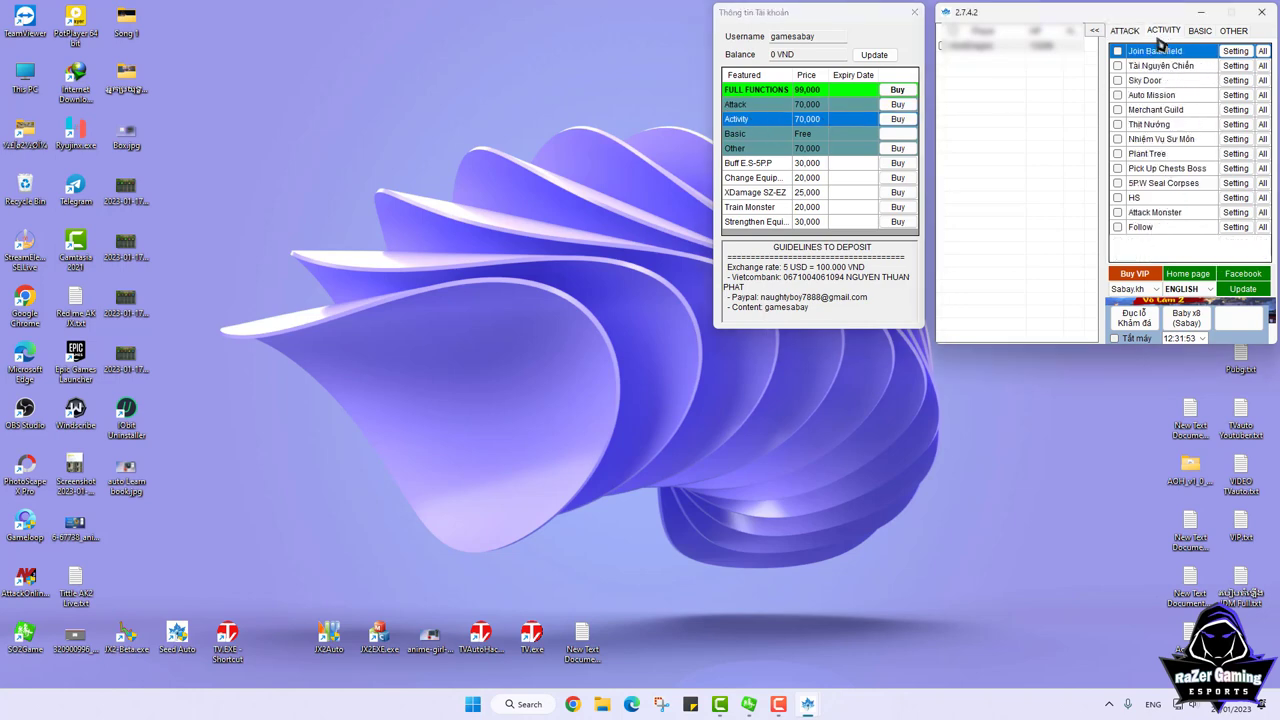
left_click(805, 138)
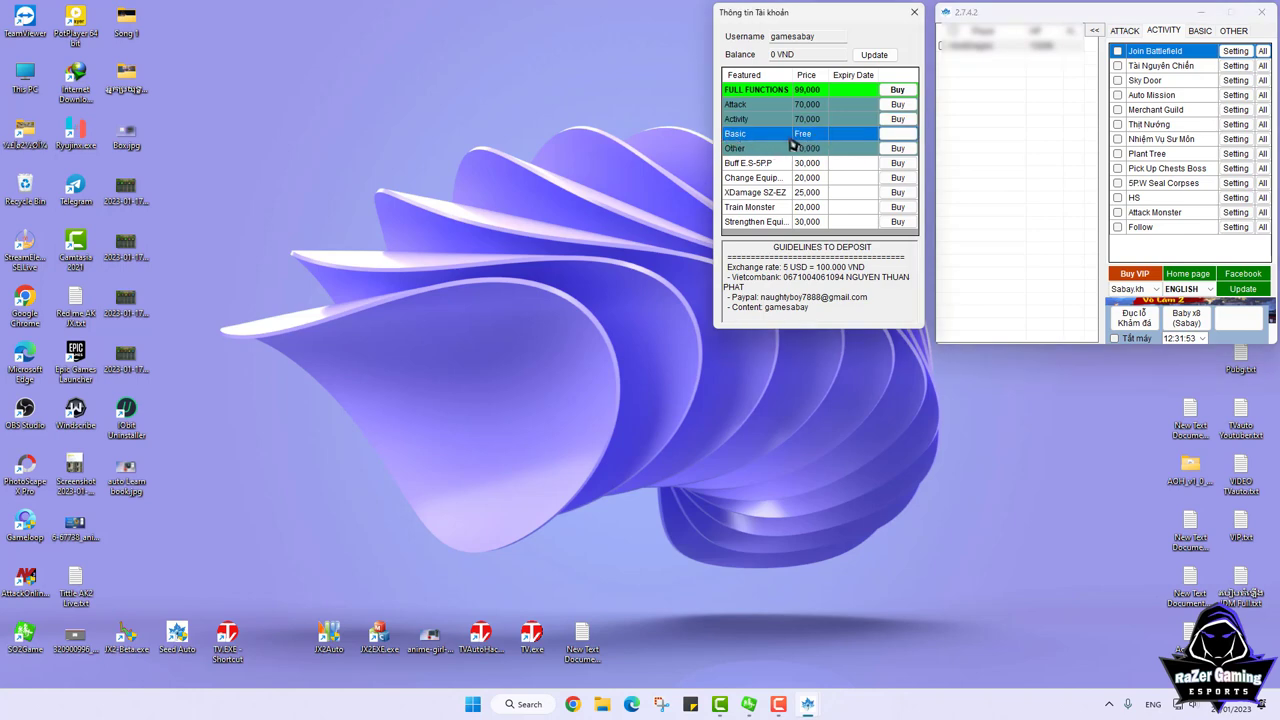
left_click(1200, 31)
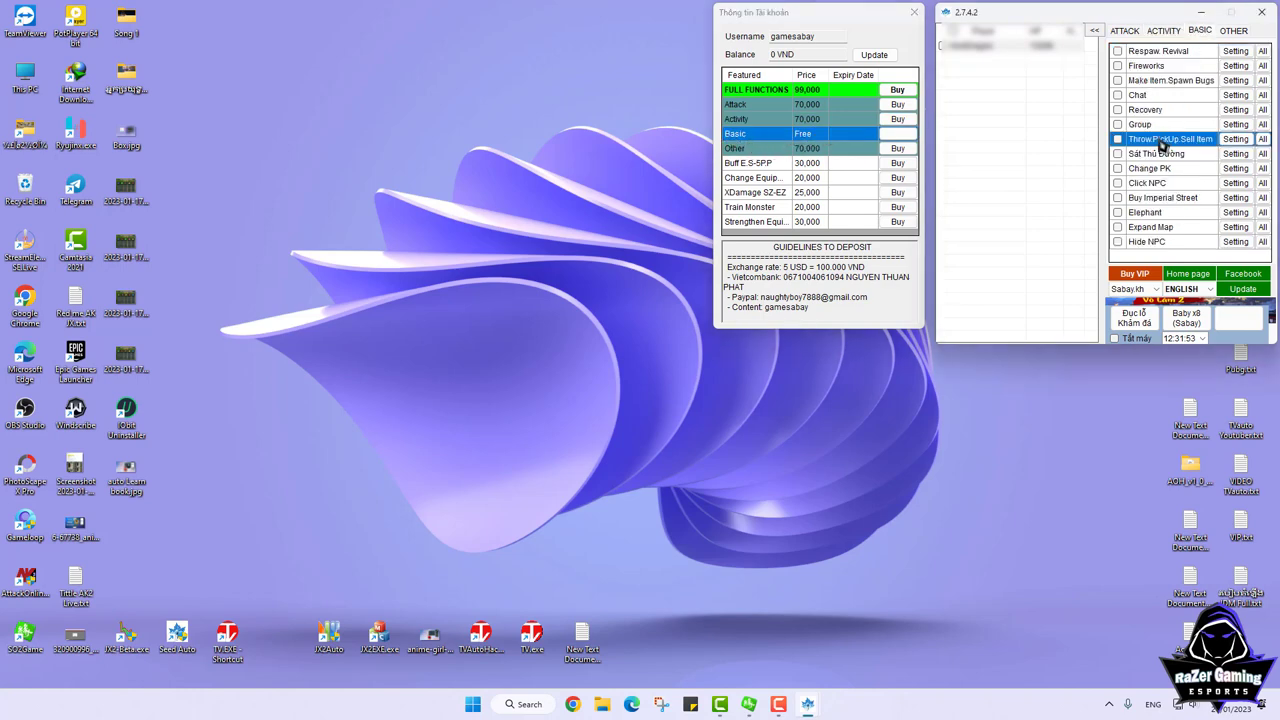
left_click(785, 150)
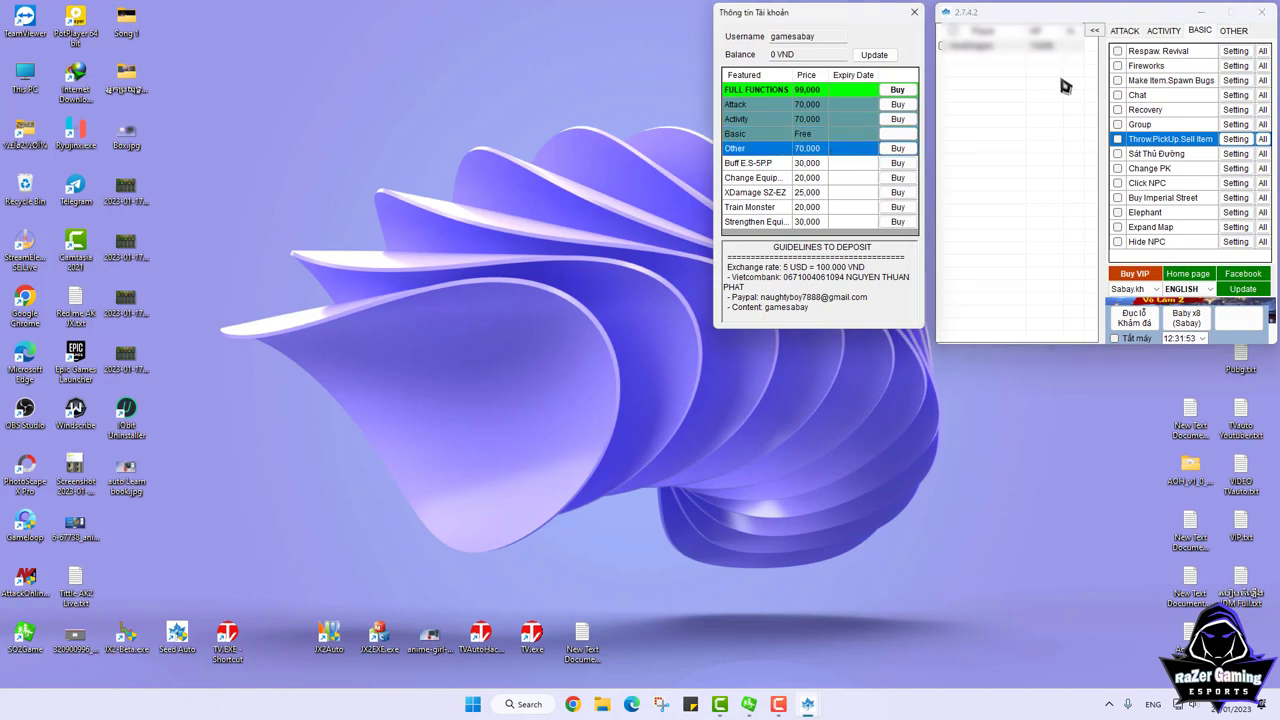
Compare the separate Attack, Activity and Other prices with the FULL FUNCTIONS package price
left_click(812, 105)
left_click(814, 119)
left_click(822, 148)
left_click(810, 121)
left_click(810, 105)
left_click(812, 120)
left_click(820, 150)
left_click(812, 105)
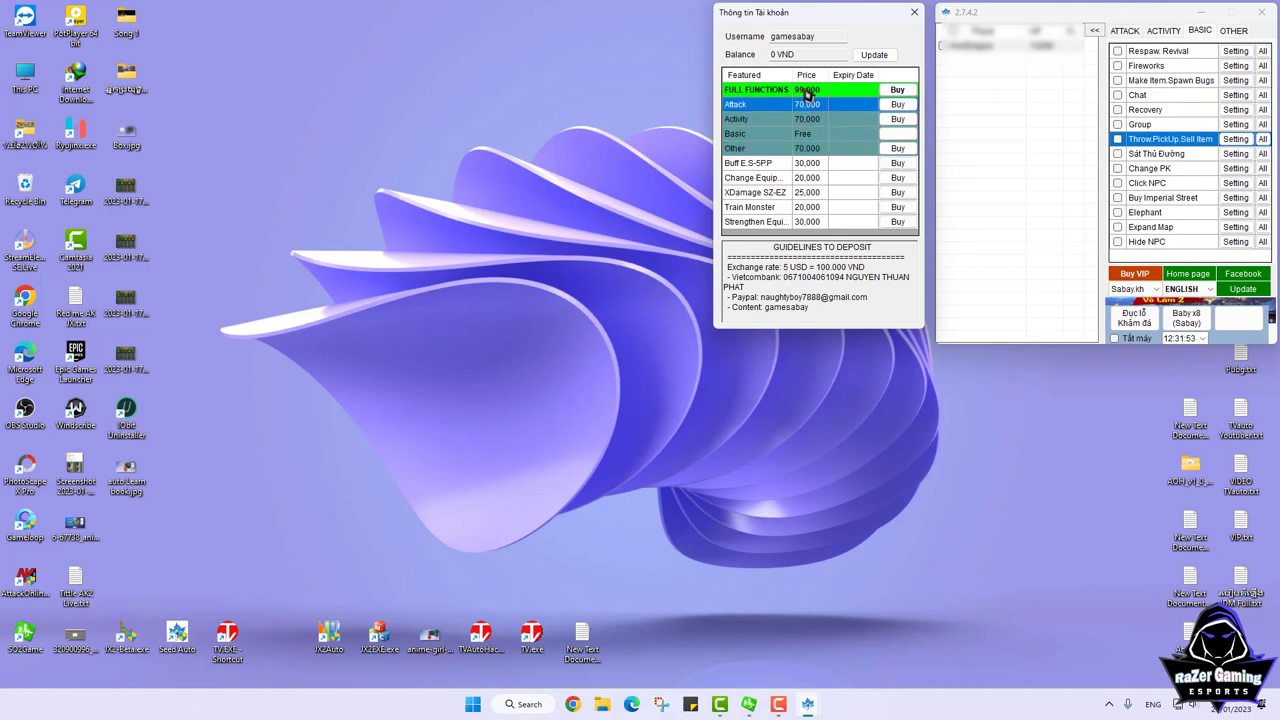
left_click(810, 90)
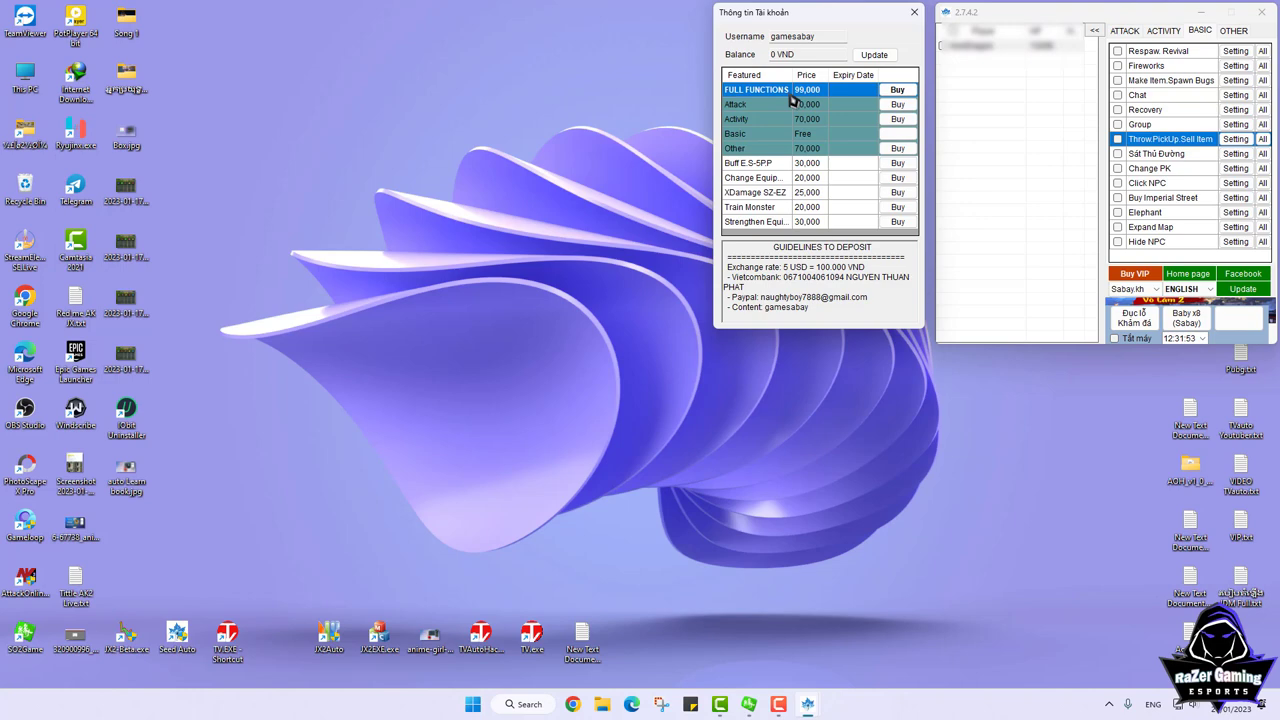
Examine the separate prices of Buff E.S-5P.P, Change Equip, XDamage SZ-EZ, Train Monster and Strengthen Equip
left_click(1163, 156)
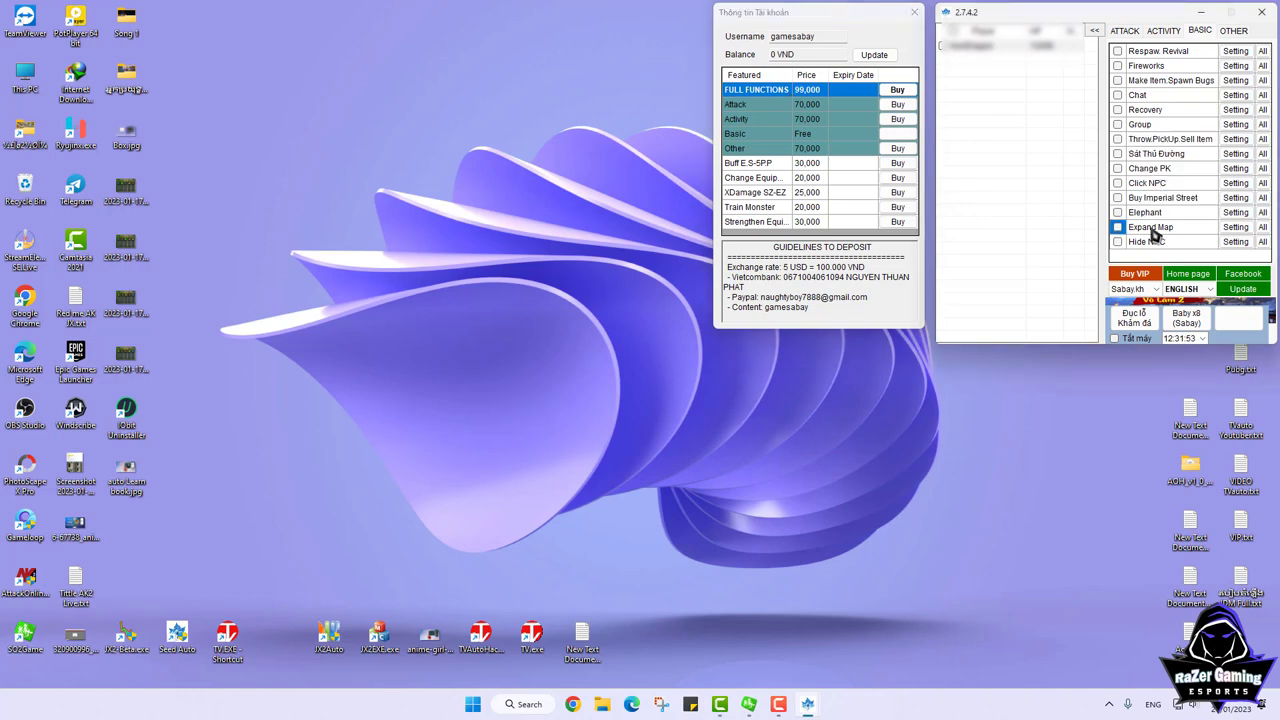
left_click(1152, 231)
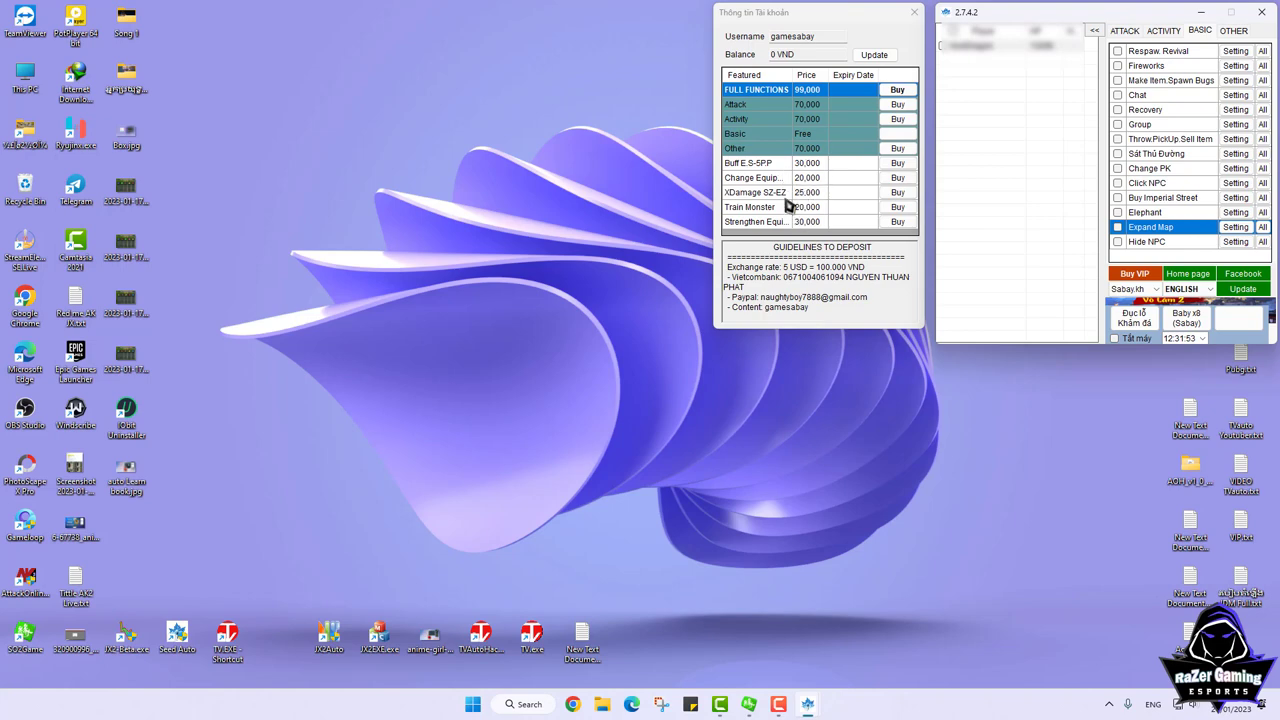
left_click(746, 164)
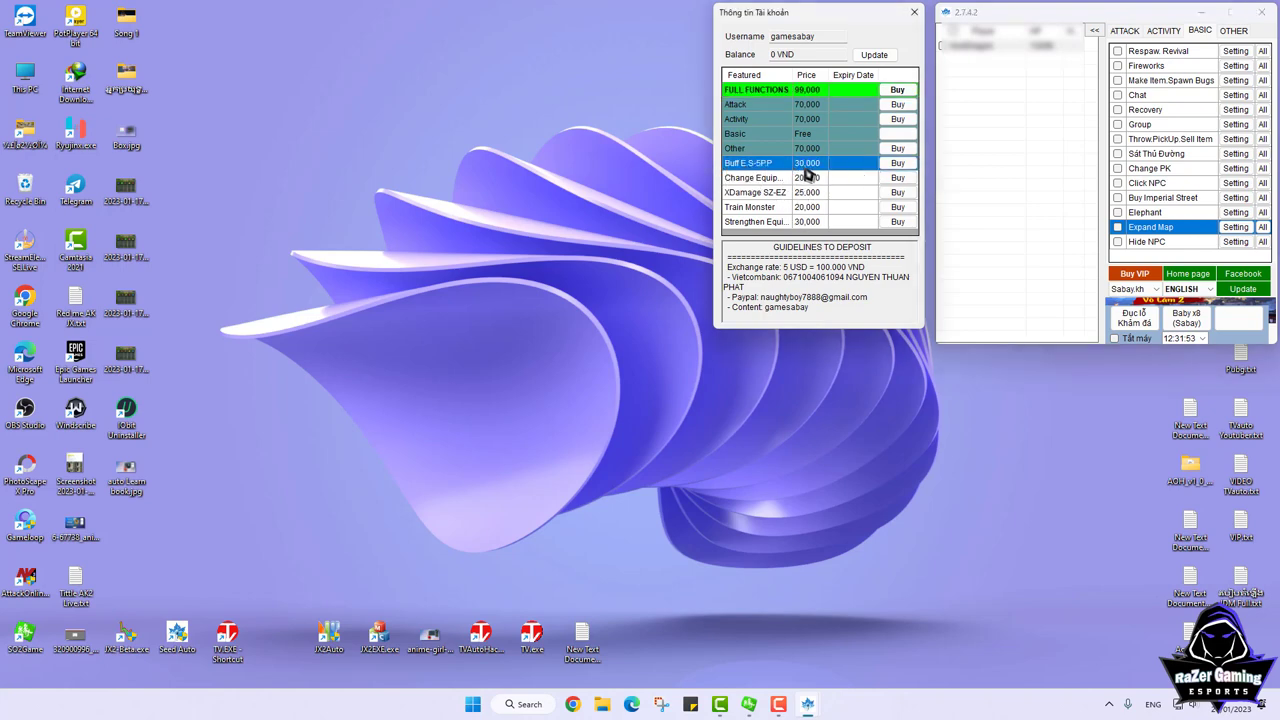
left_click(753, 181)
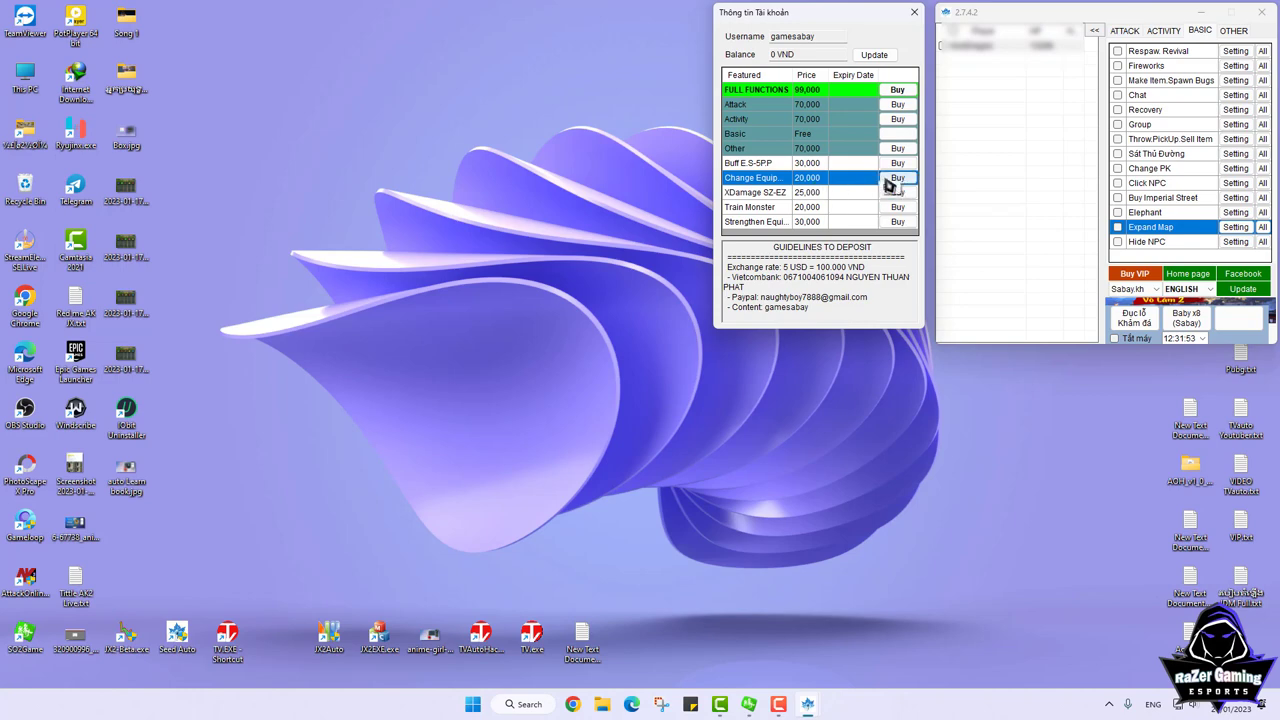
left_click(750, 196)
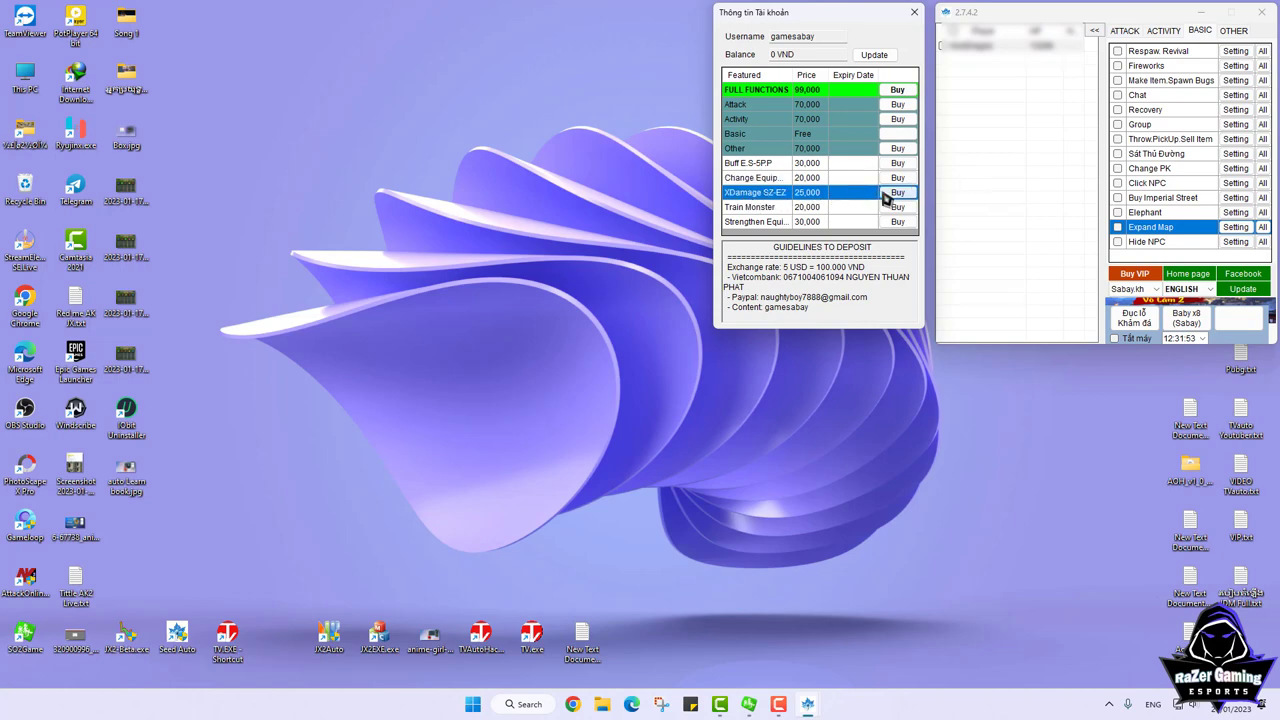
left_click(781, 210)
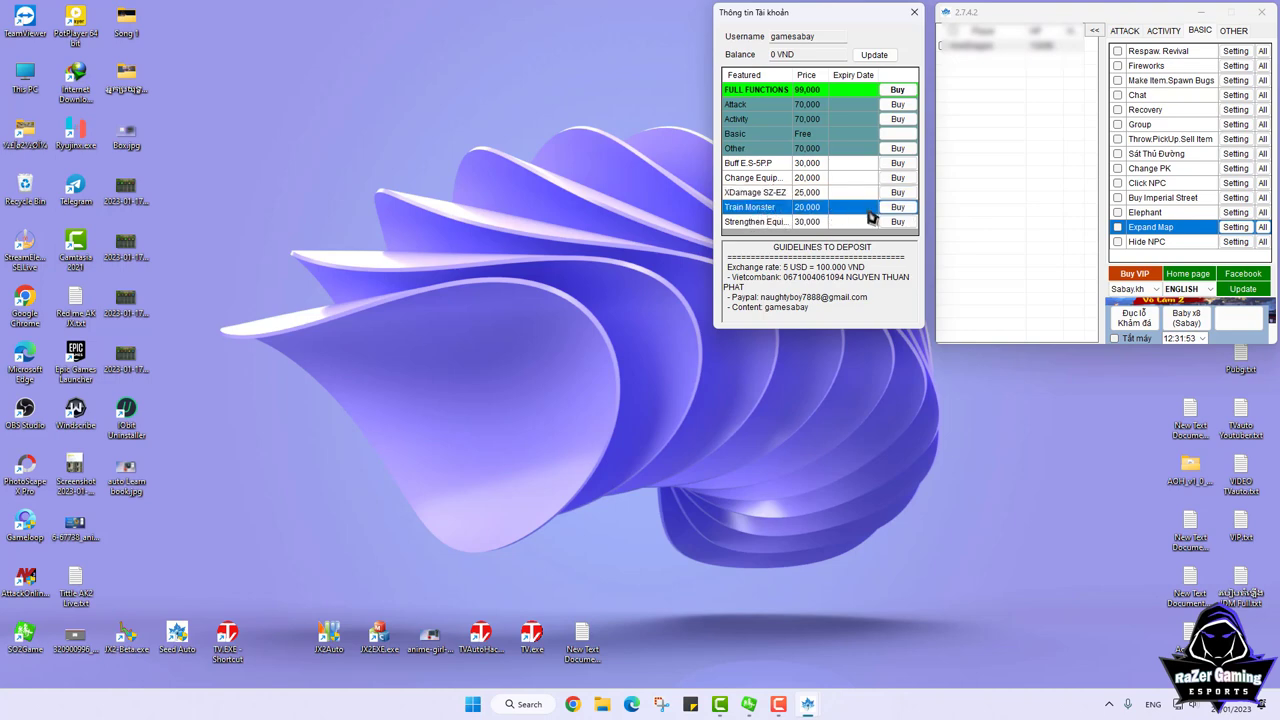
left_click(776, 223)
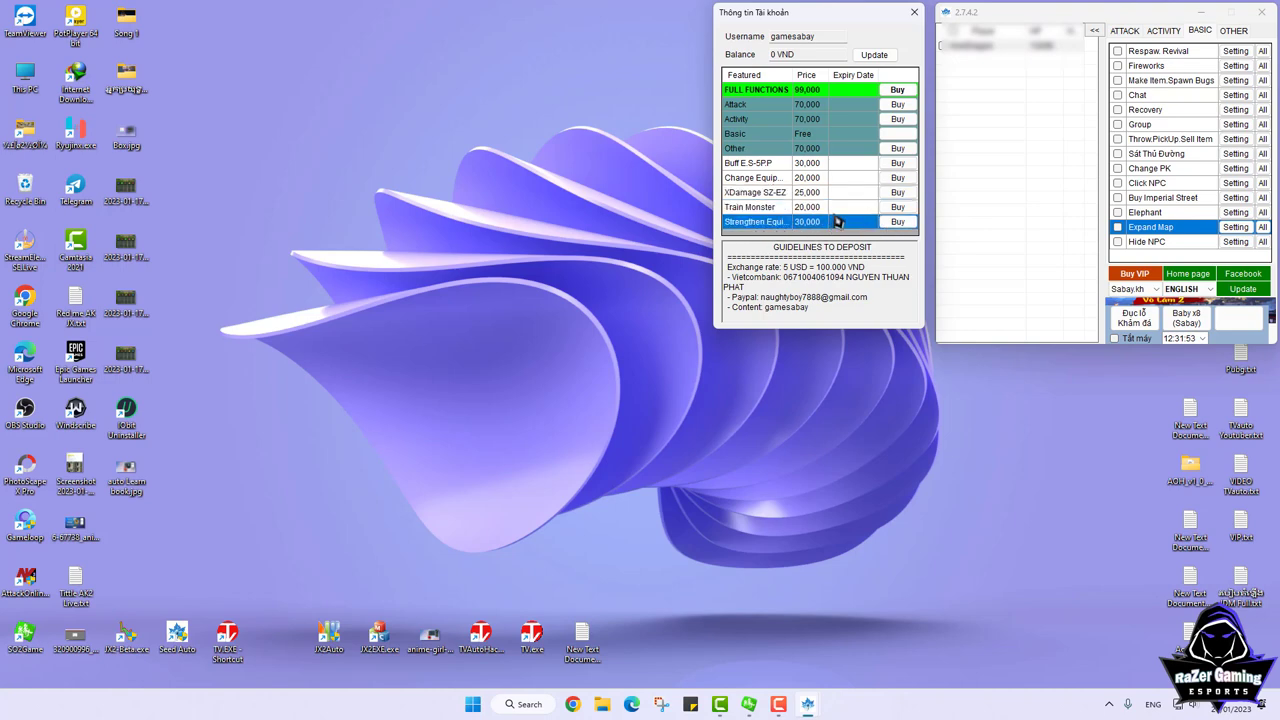
Compare the Activity and Basic function lists with the Basic package price, and close the account information window
left_click(1164, 31)
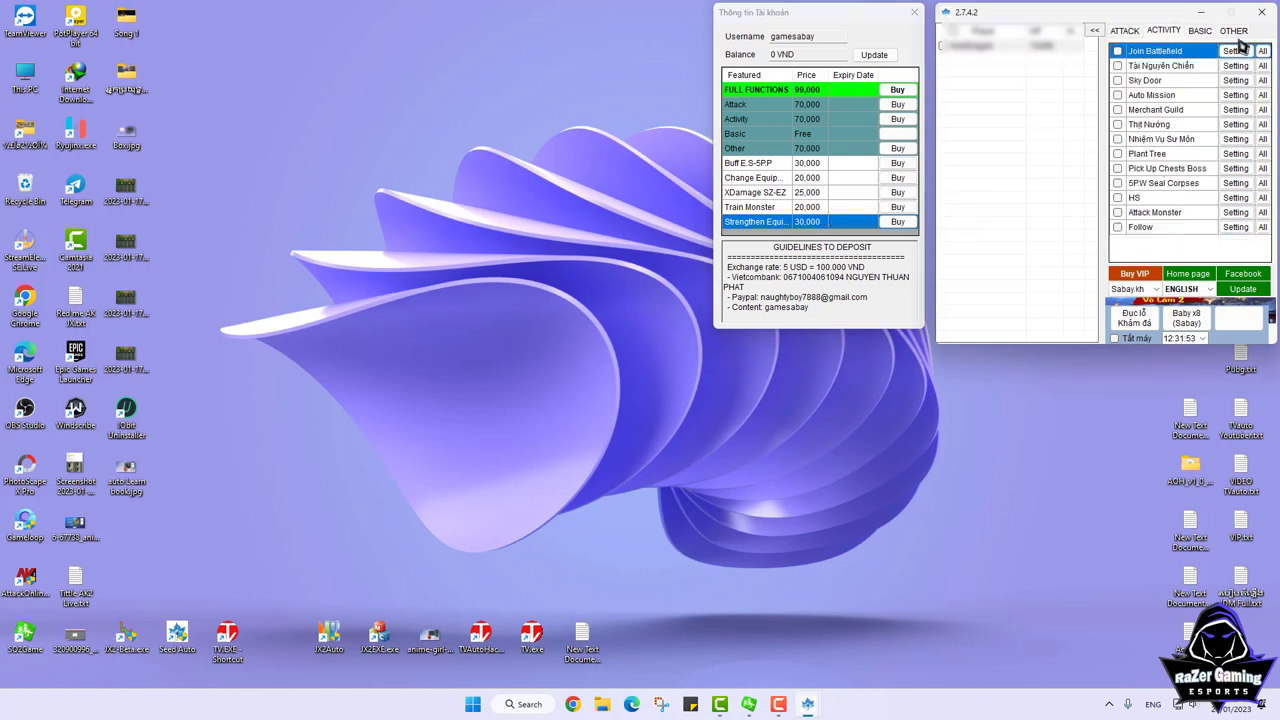
left_click(1203, 31)
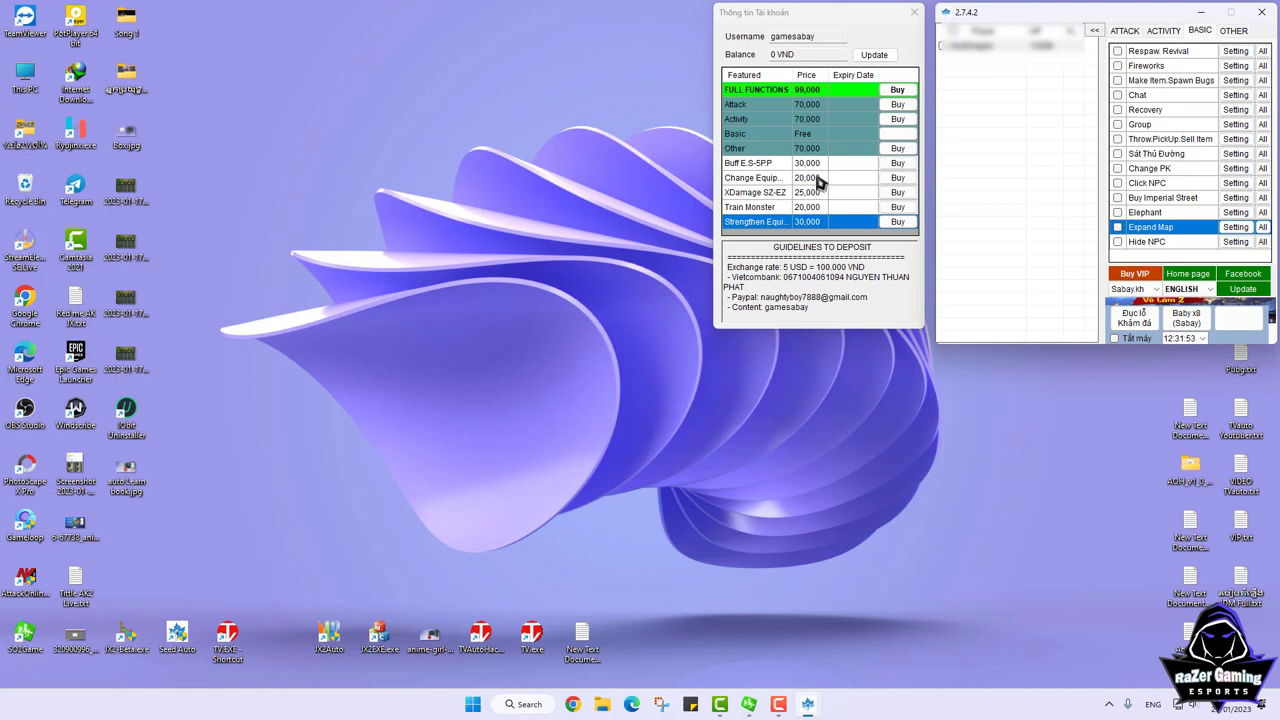
left_click(808, 135)
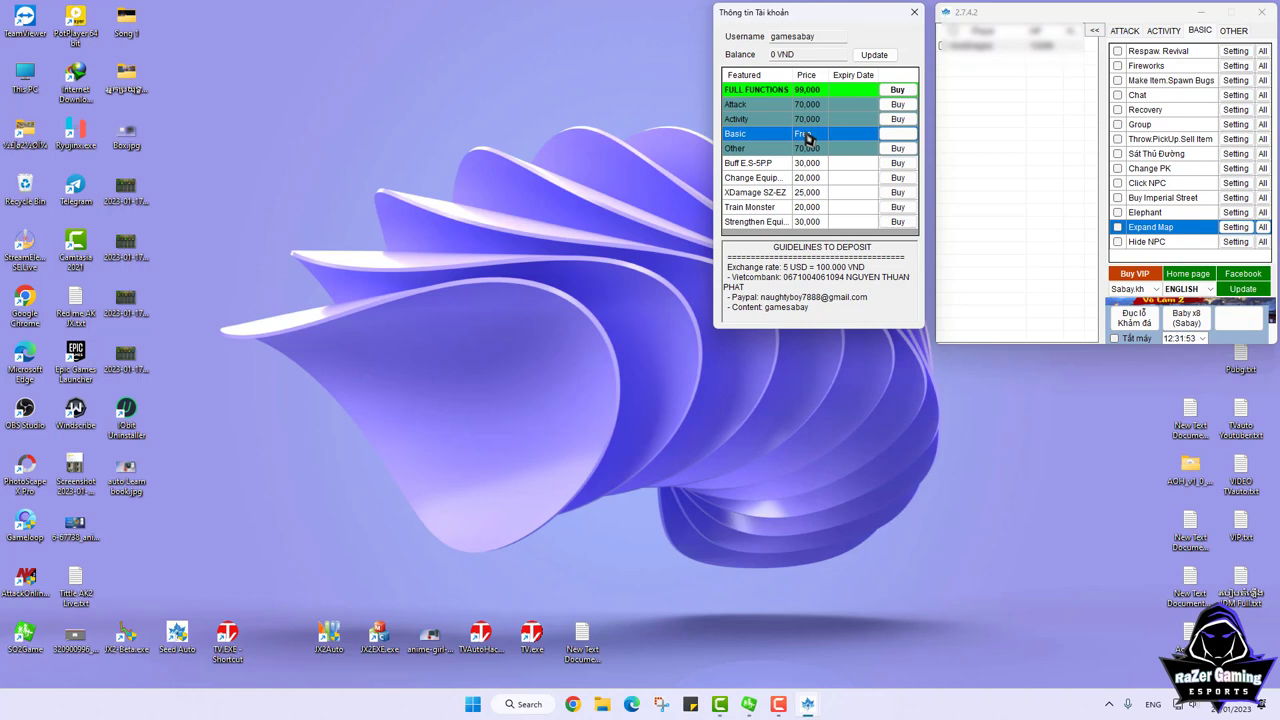
left_click(914, 12)
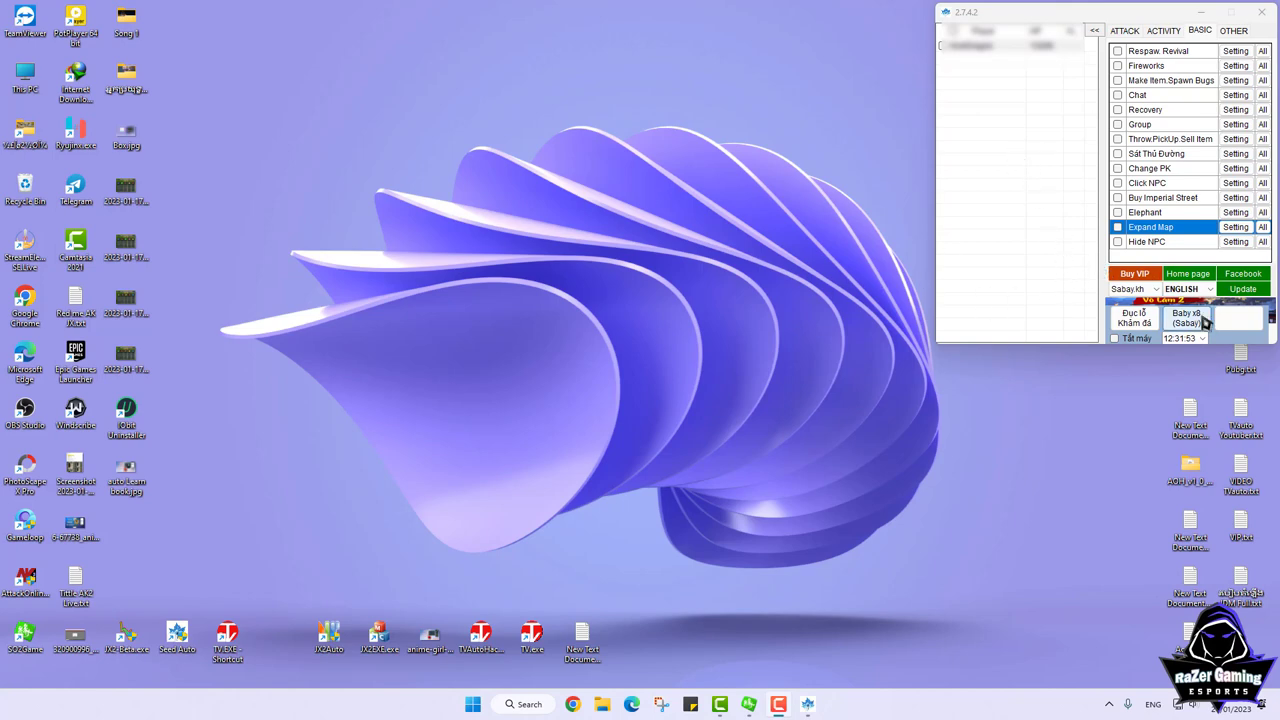
Examine the available game versions, including Sabay.kh, without changing the selection
left_click(1158, 290)
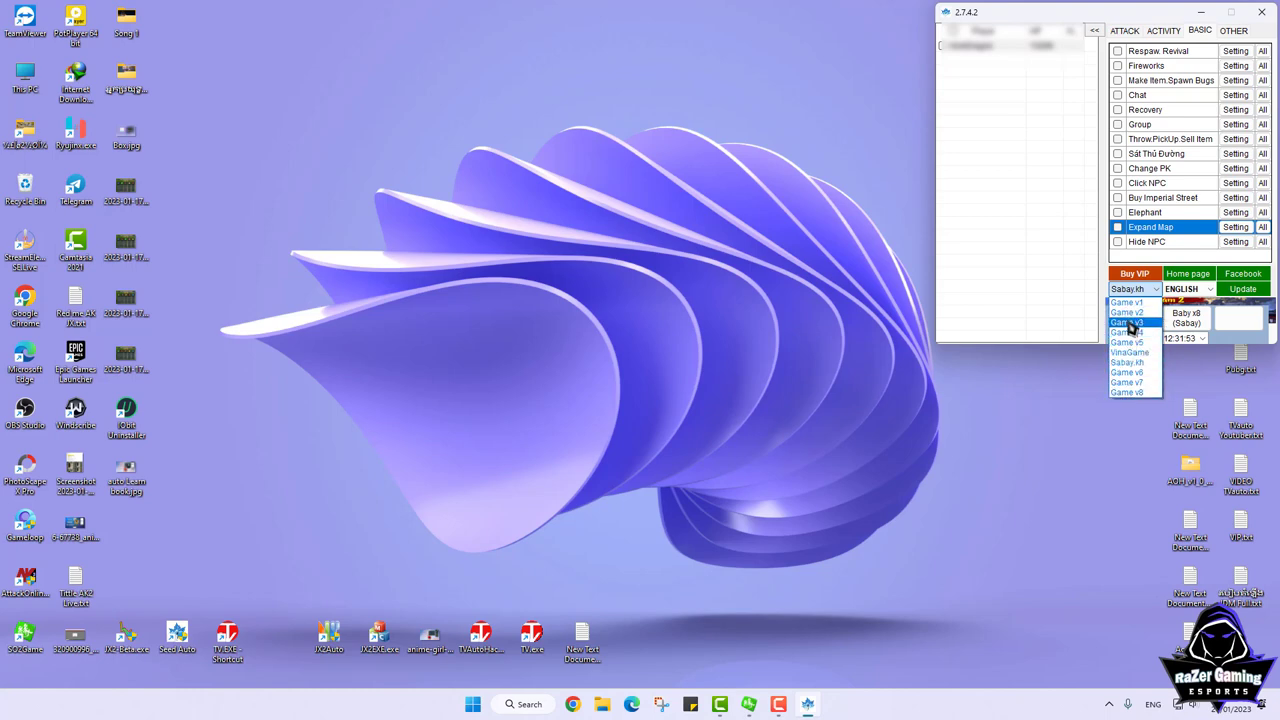
left_click(1086, 252)
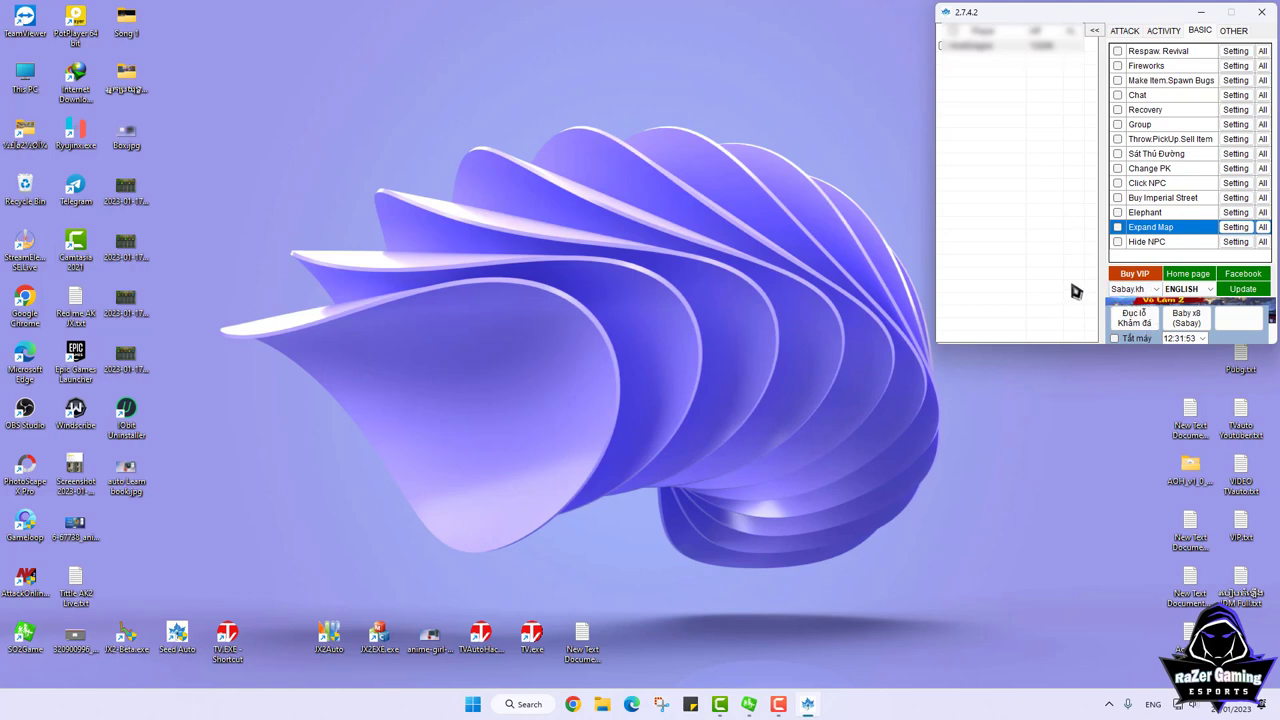
left_click(1132, 289)
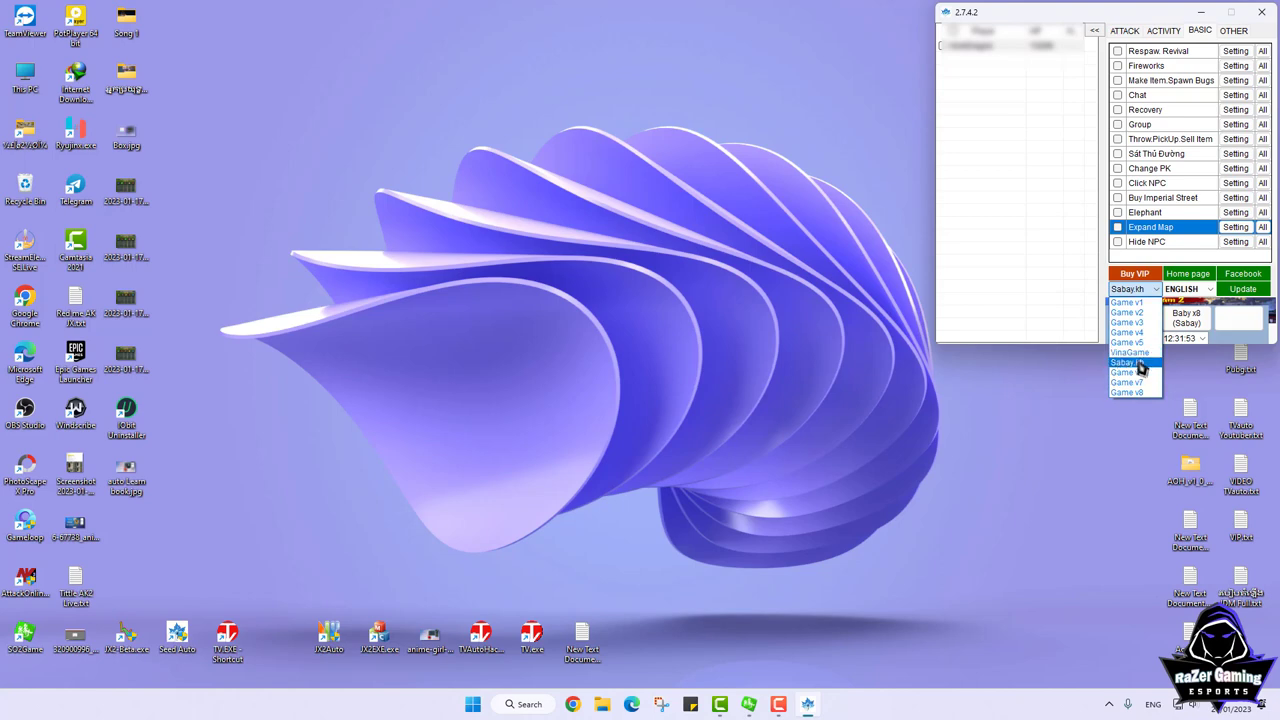
left_click(1072, 314)
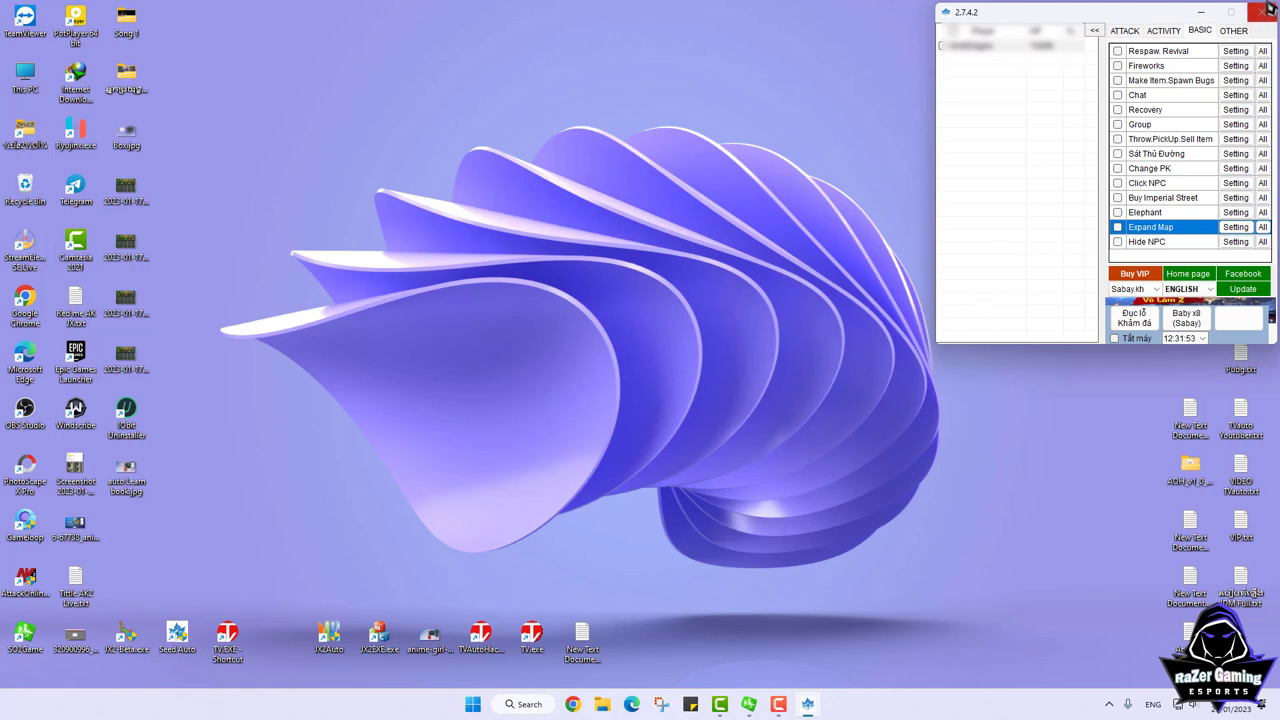
Return to the login window, open the password change form, and fill in the account username and security password
left_click(1240, 18)
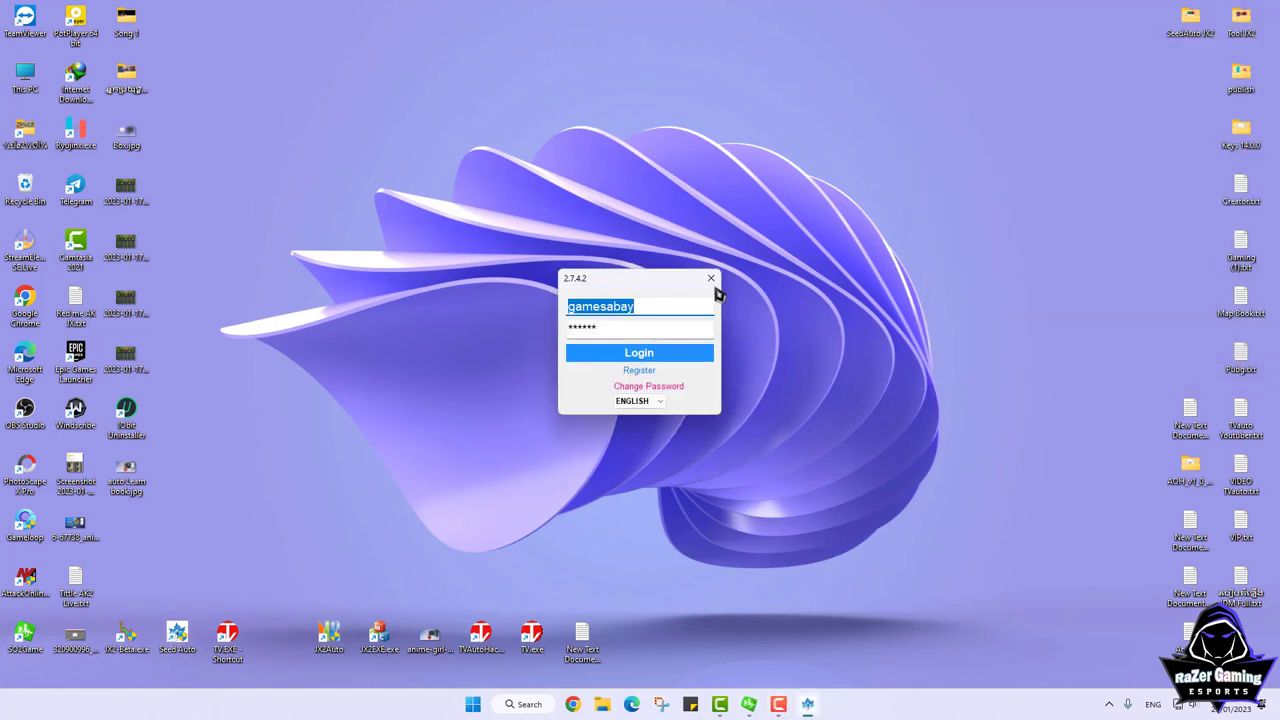
left_click(645, 386)
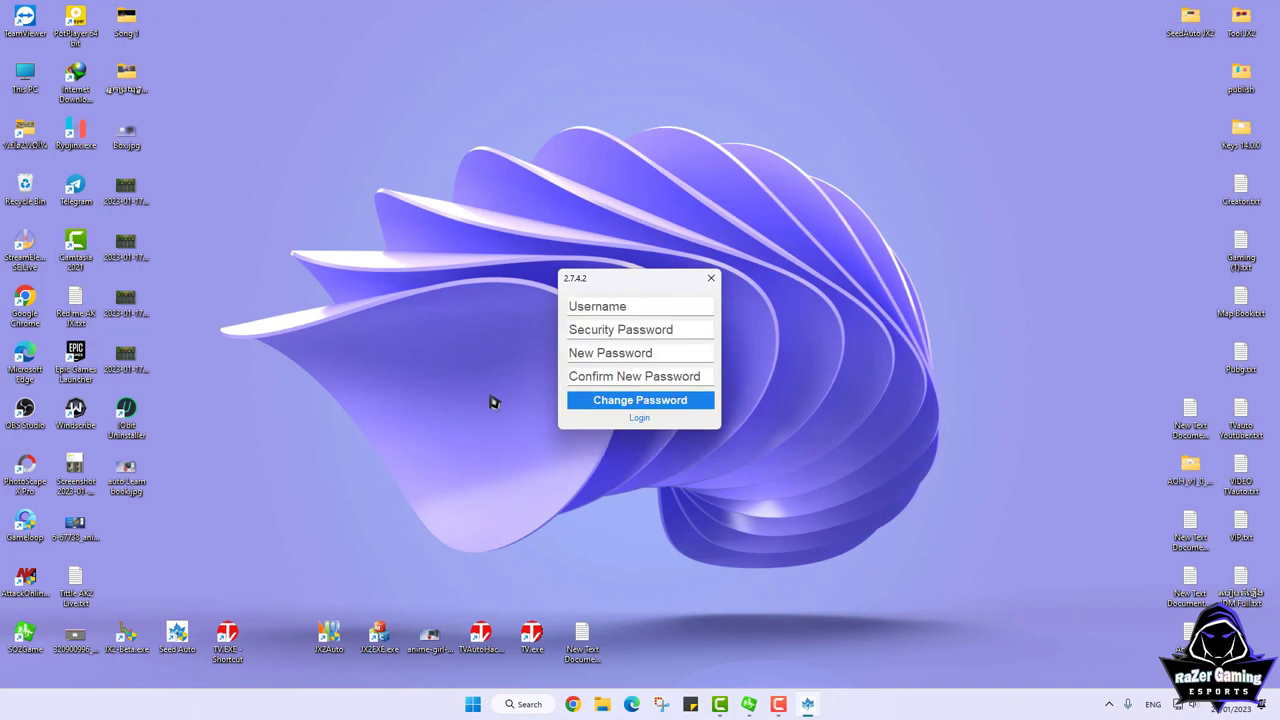
left_click(601, 313)
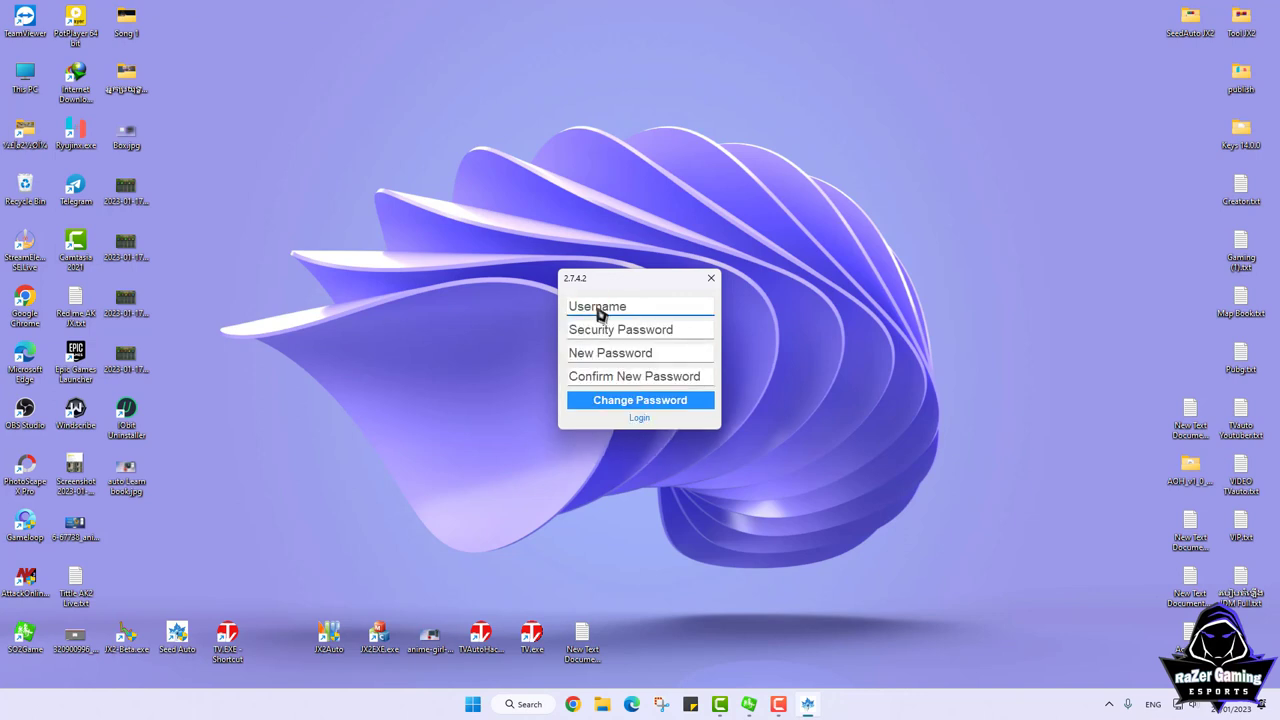
type("gamesabay")
left_click(592, 336)
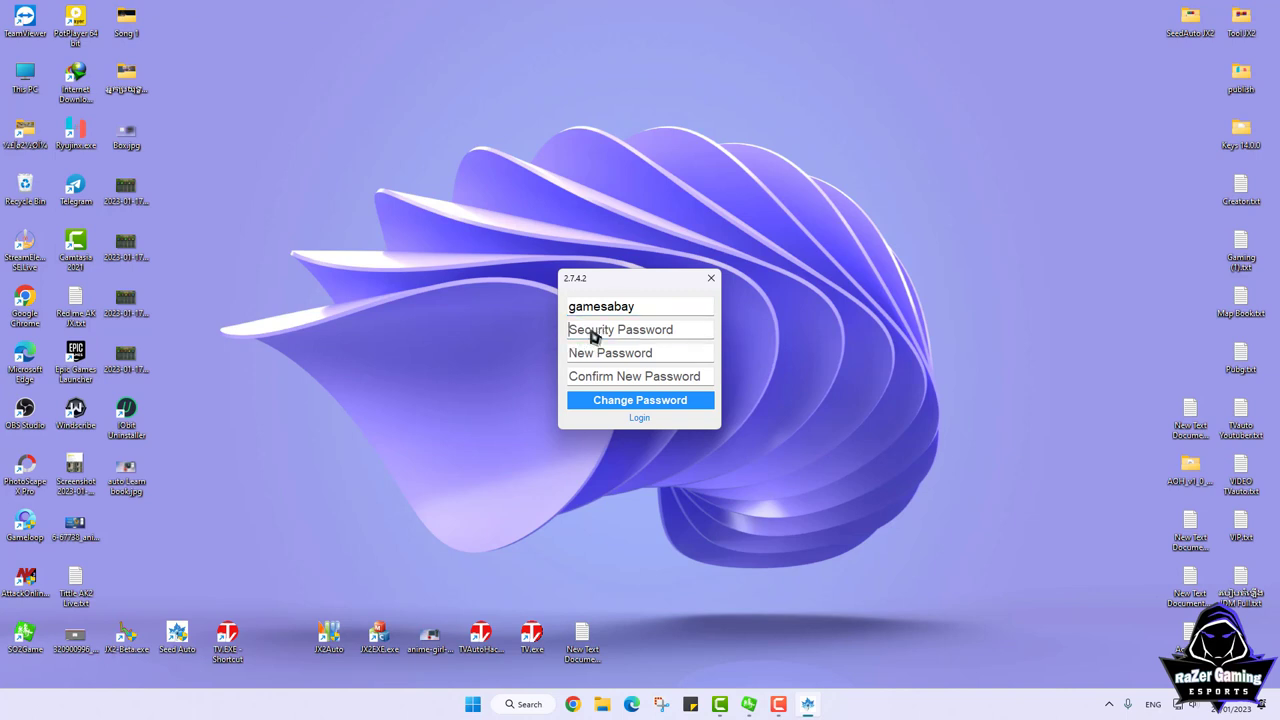
type("*********")
Enter and confirm the new account password, submit the password change, and dismiss the confirmation
left_click(595, 355)
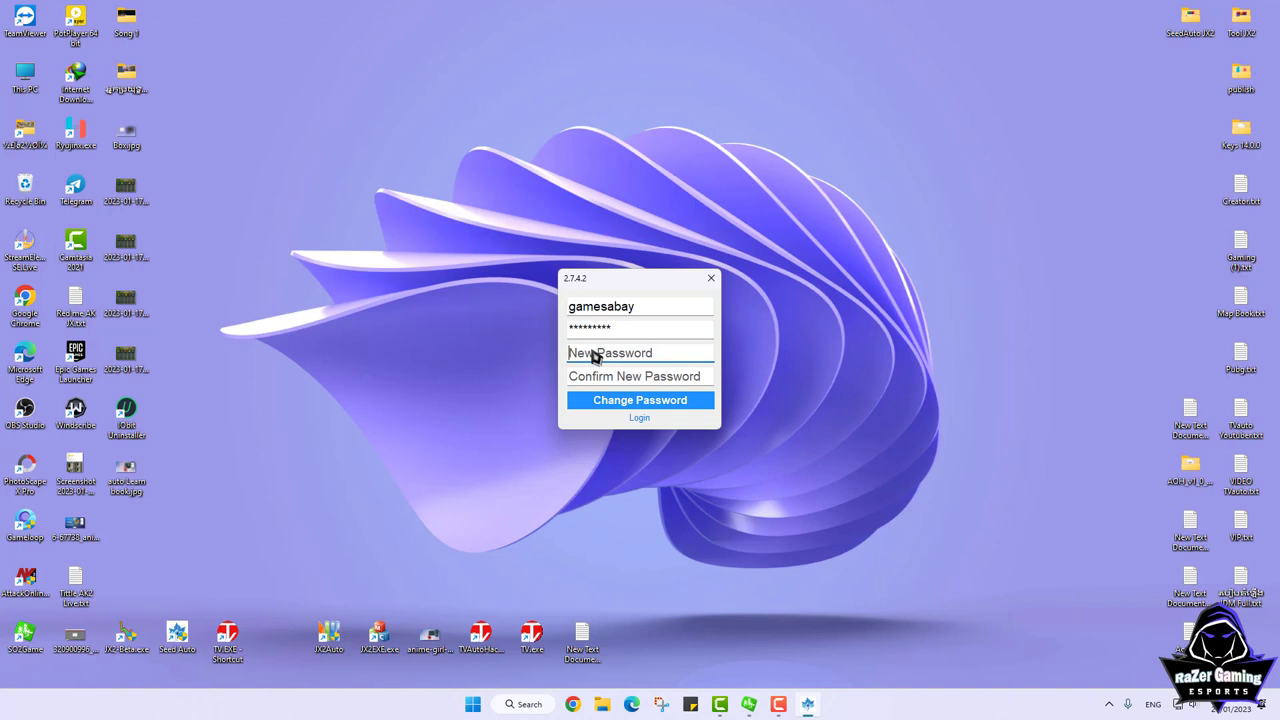
type("******")
left_click(594, 378)
type("****")
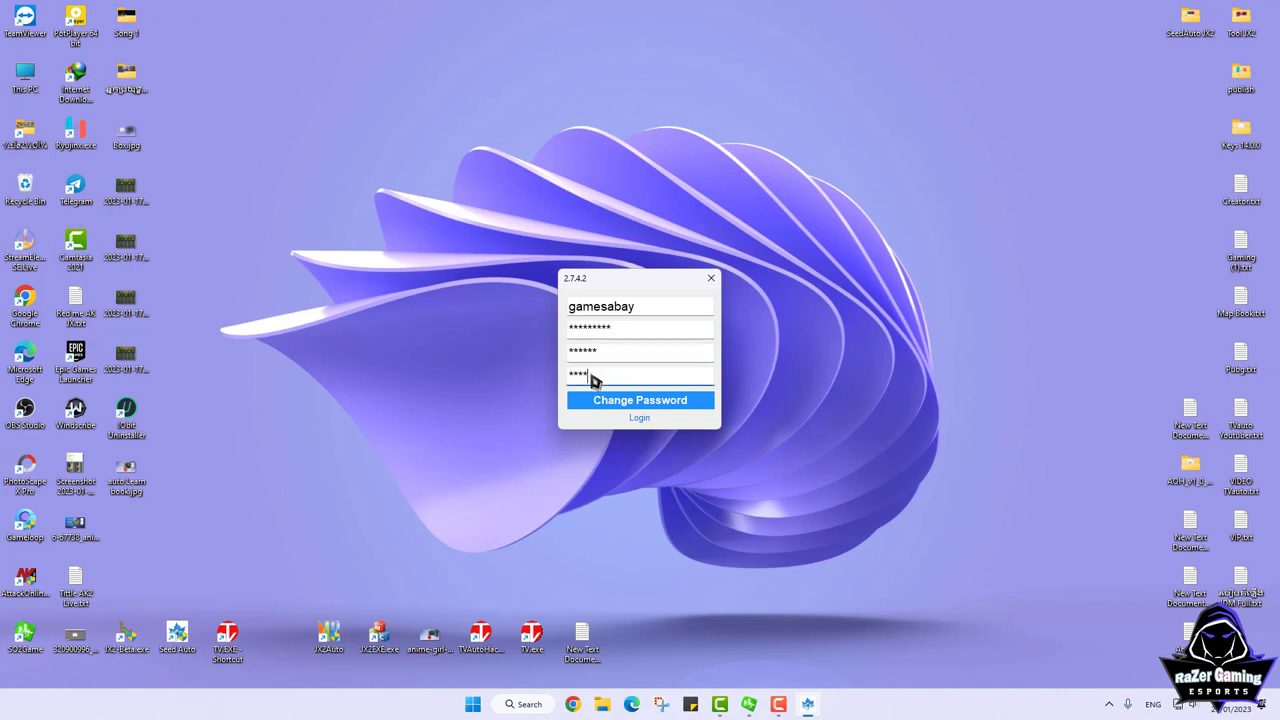
type("**")
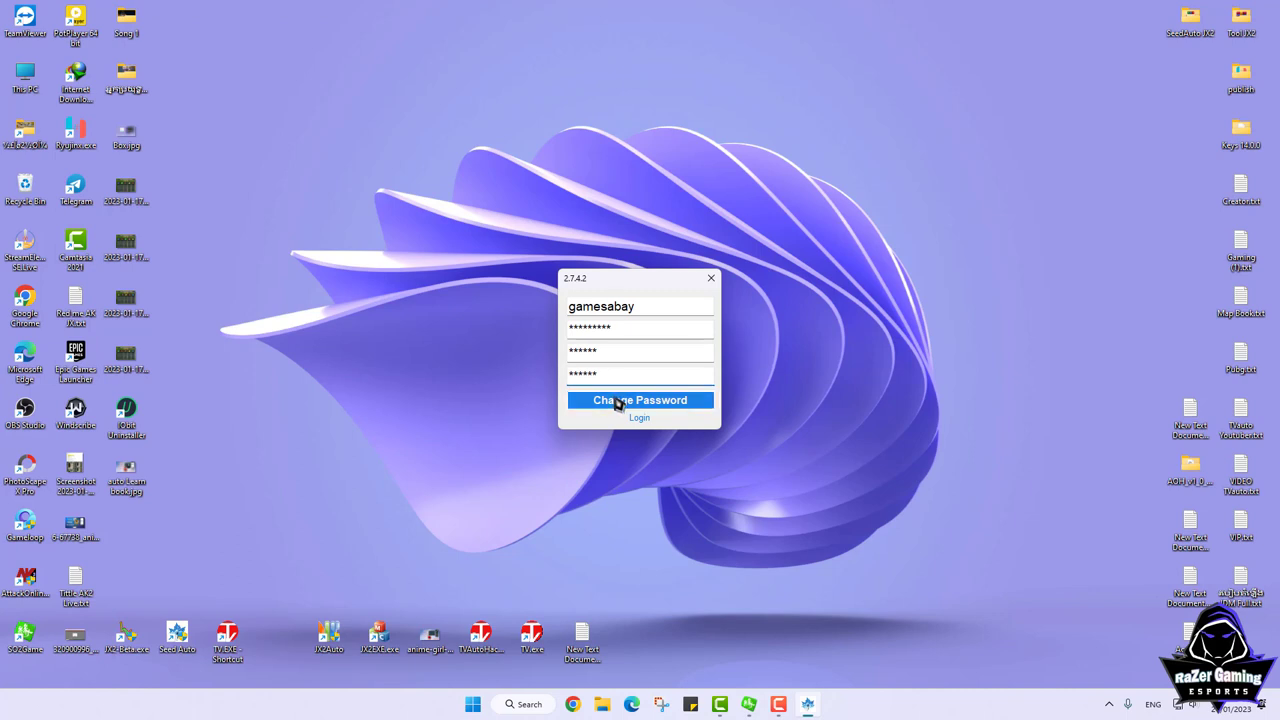
left_click(614, 402)
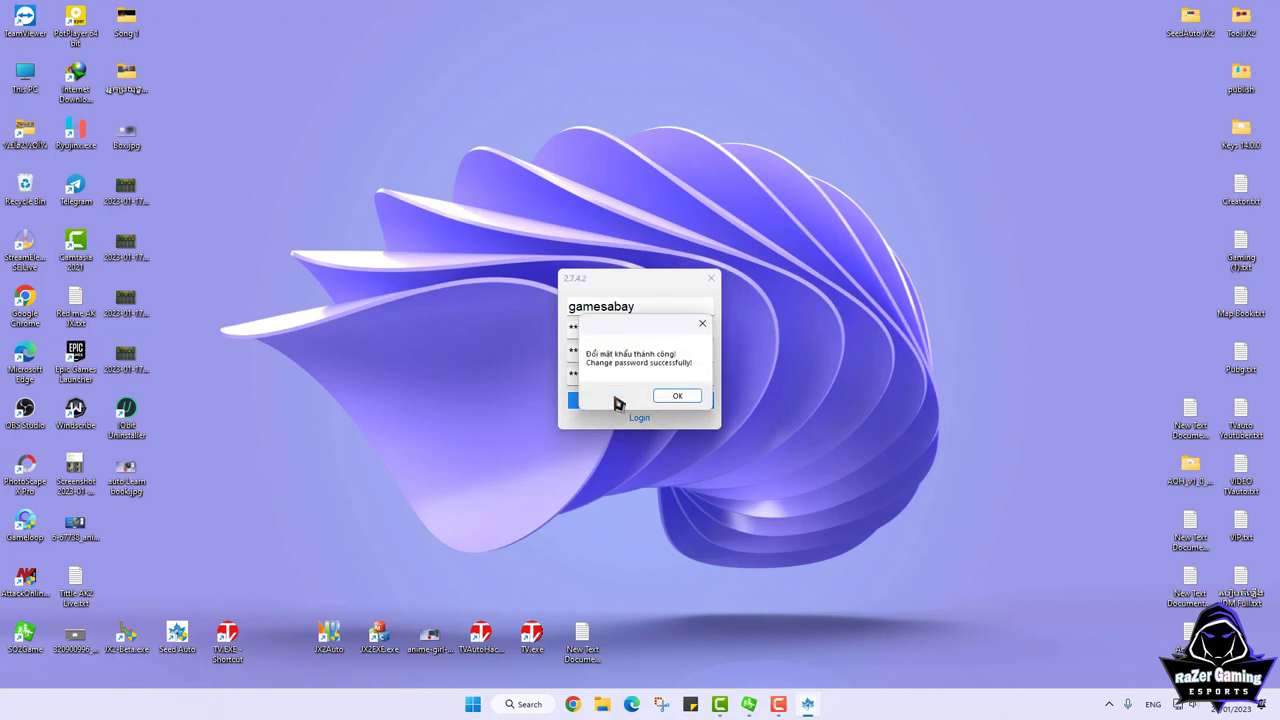
left_click(691, 401)
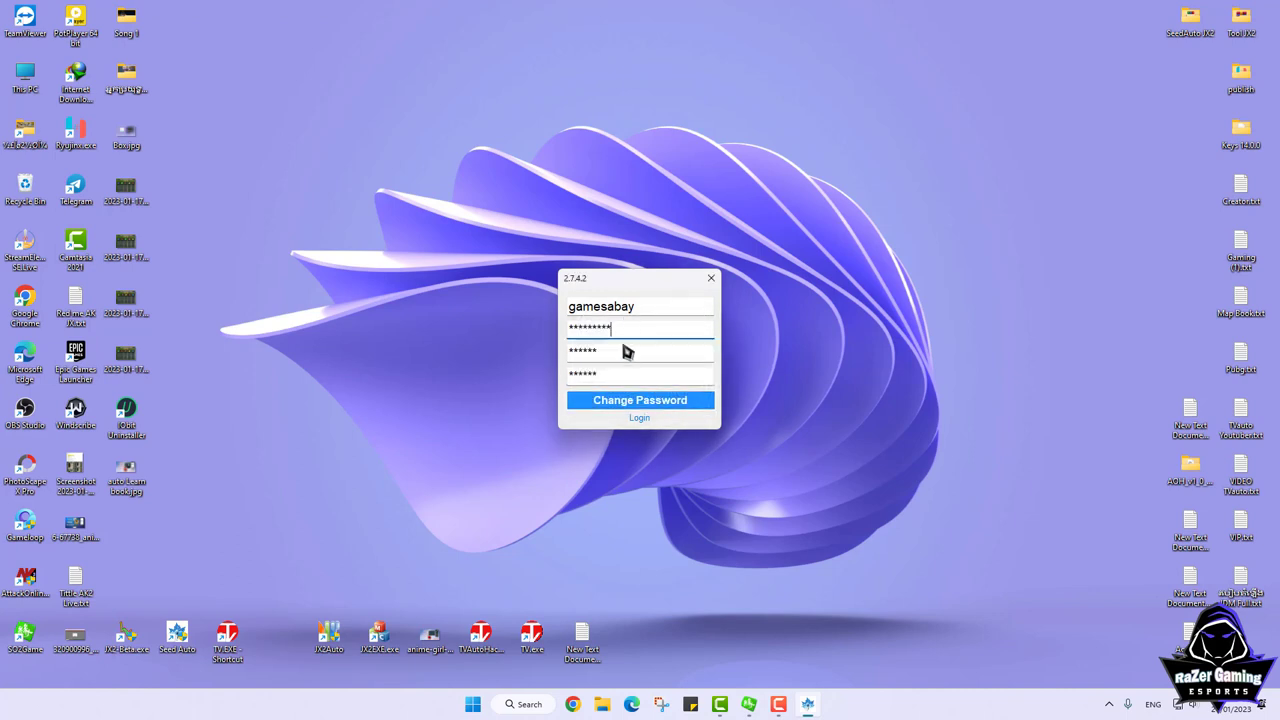
left_click(620, 374)
left_click_drag(646, 284, 770, 202)
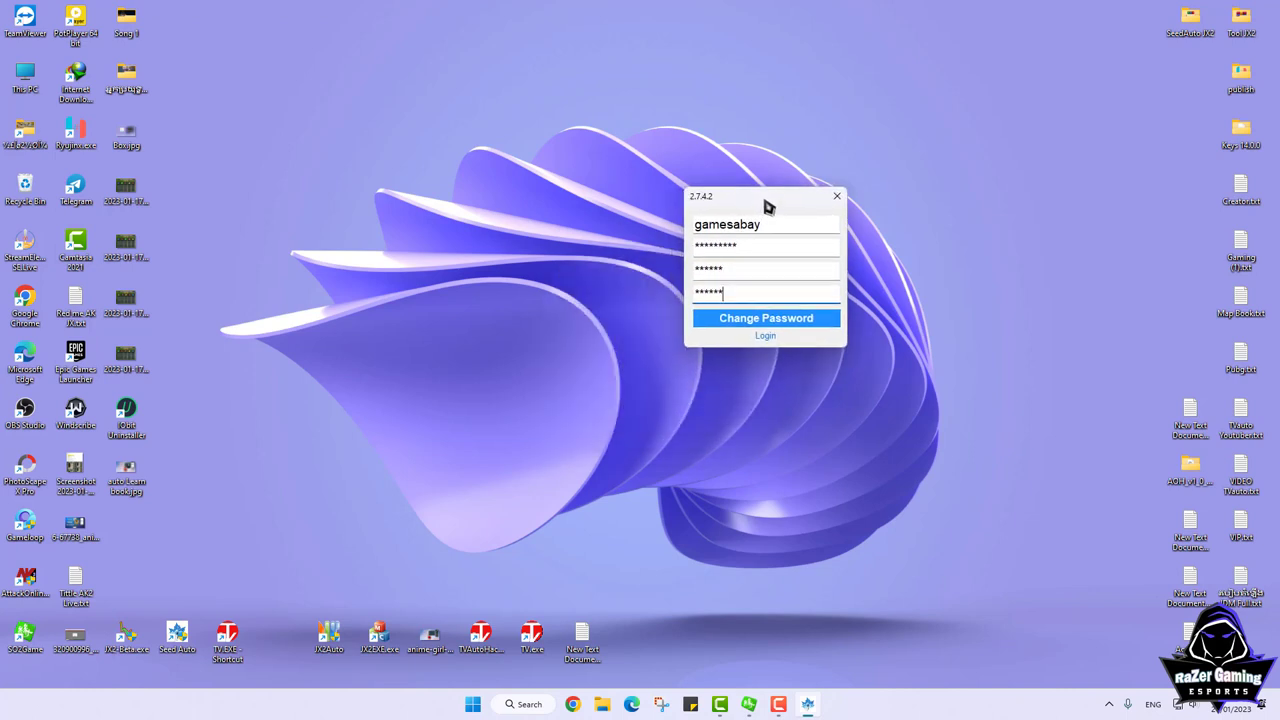
left_click(758, 246)
left_click_drag(766, 200, 662, 185)
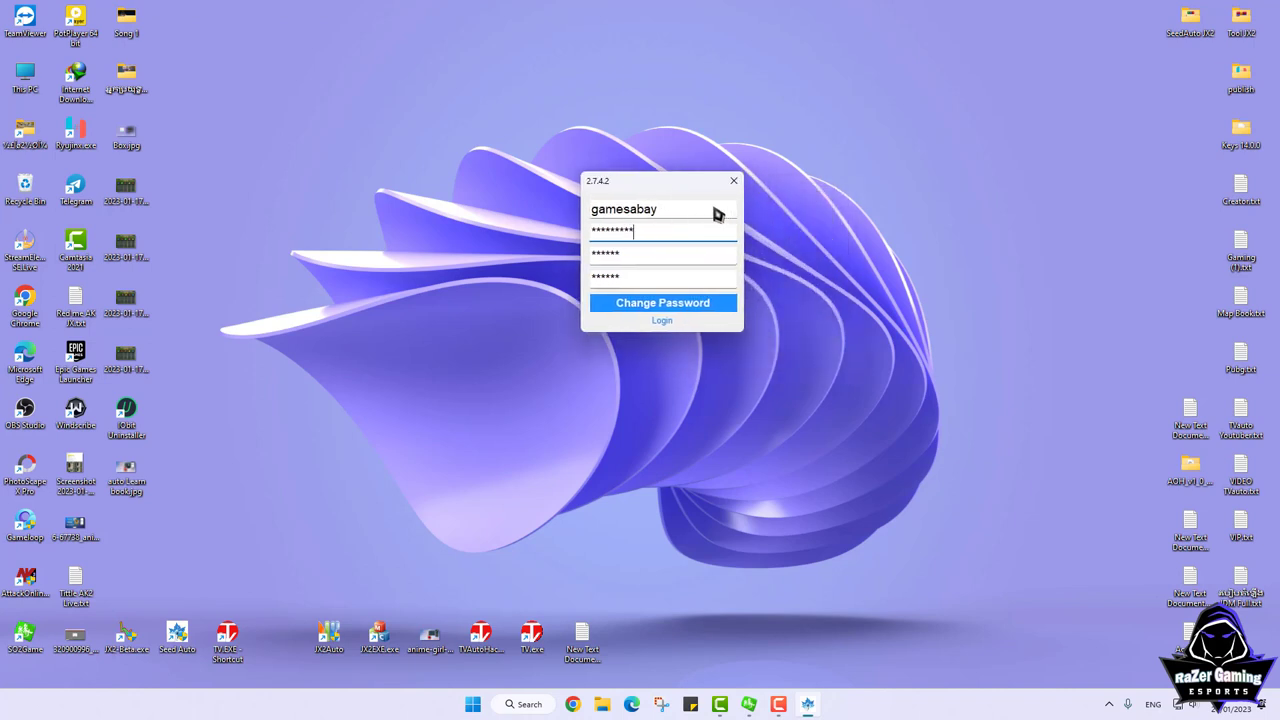
left_click_drag(680, 200, 955, 157)
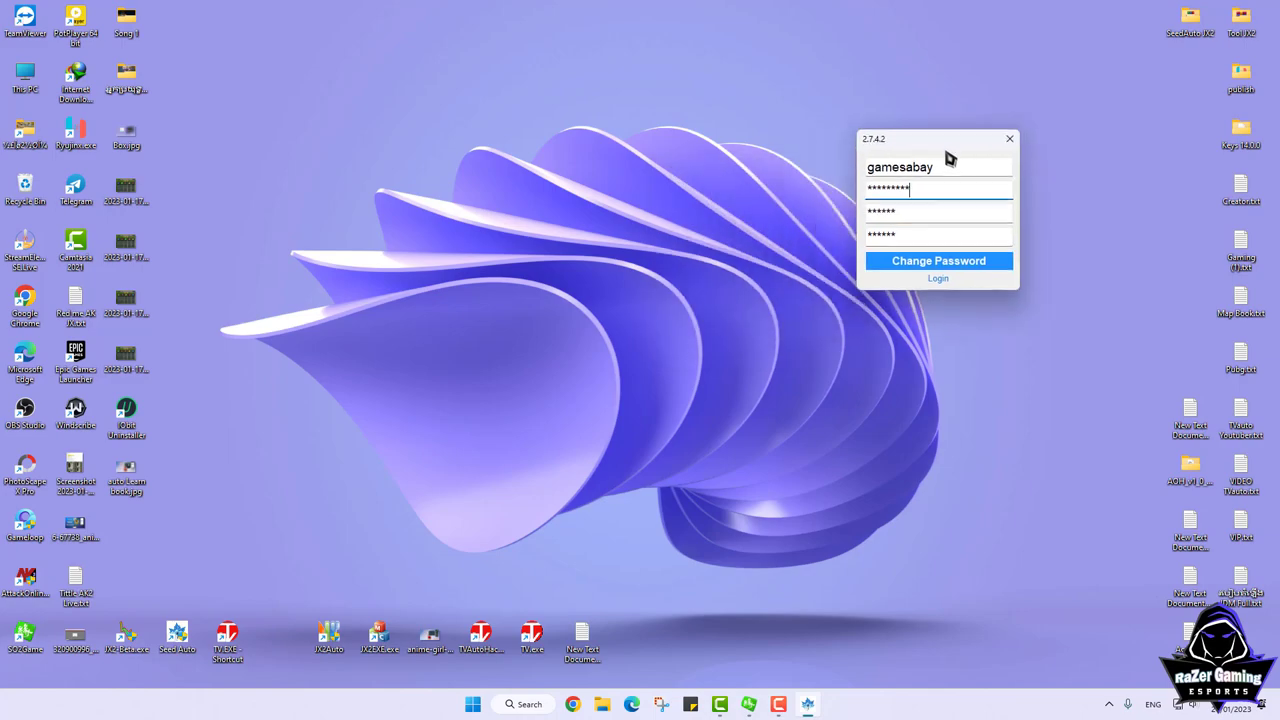